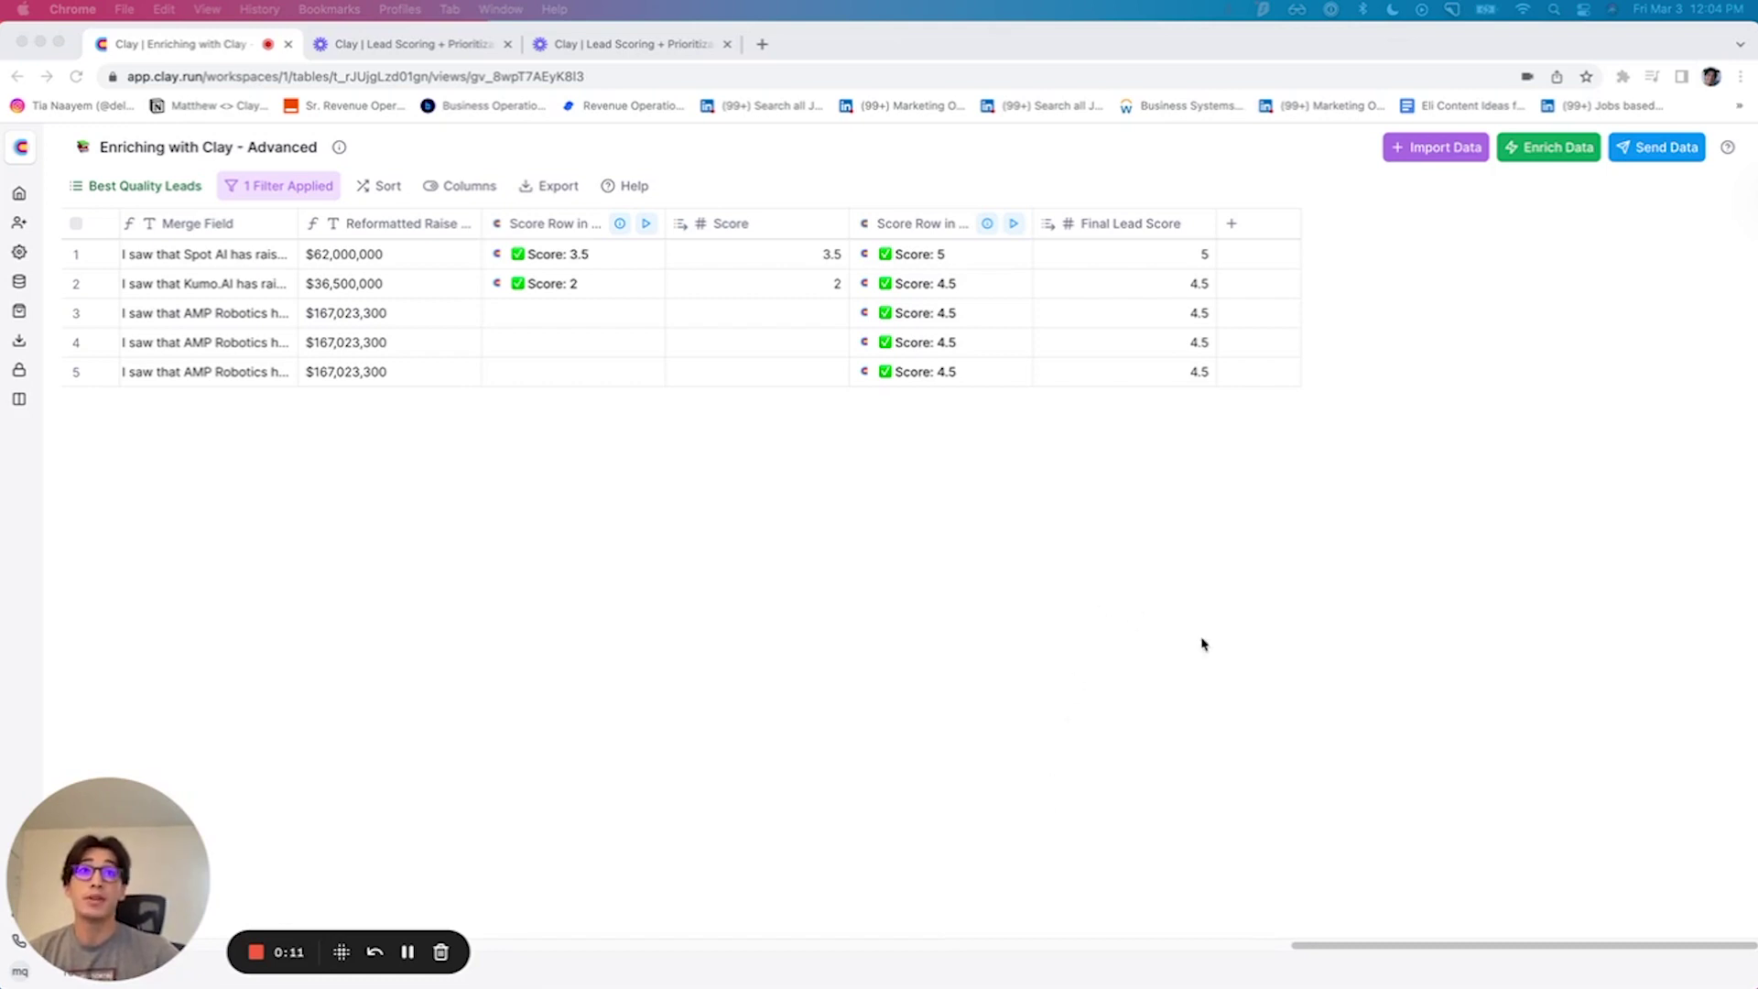
Scroll the lead table to its left end and back, then open the Enrich Data catalogue.
click(1294, 934)
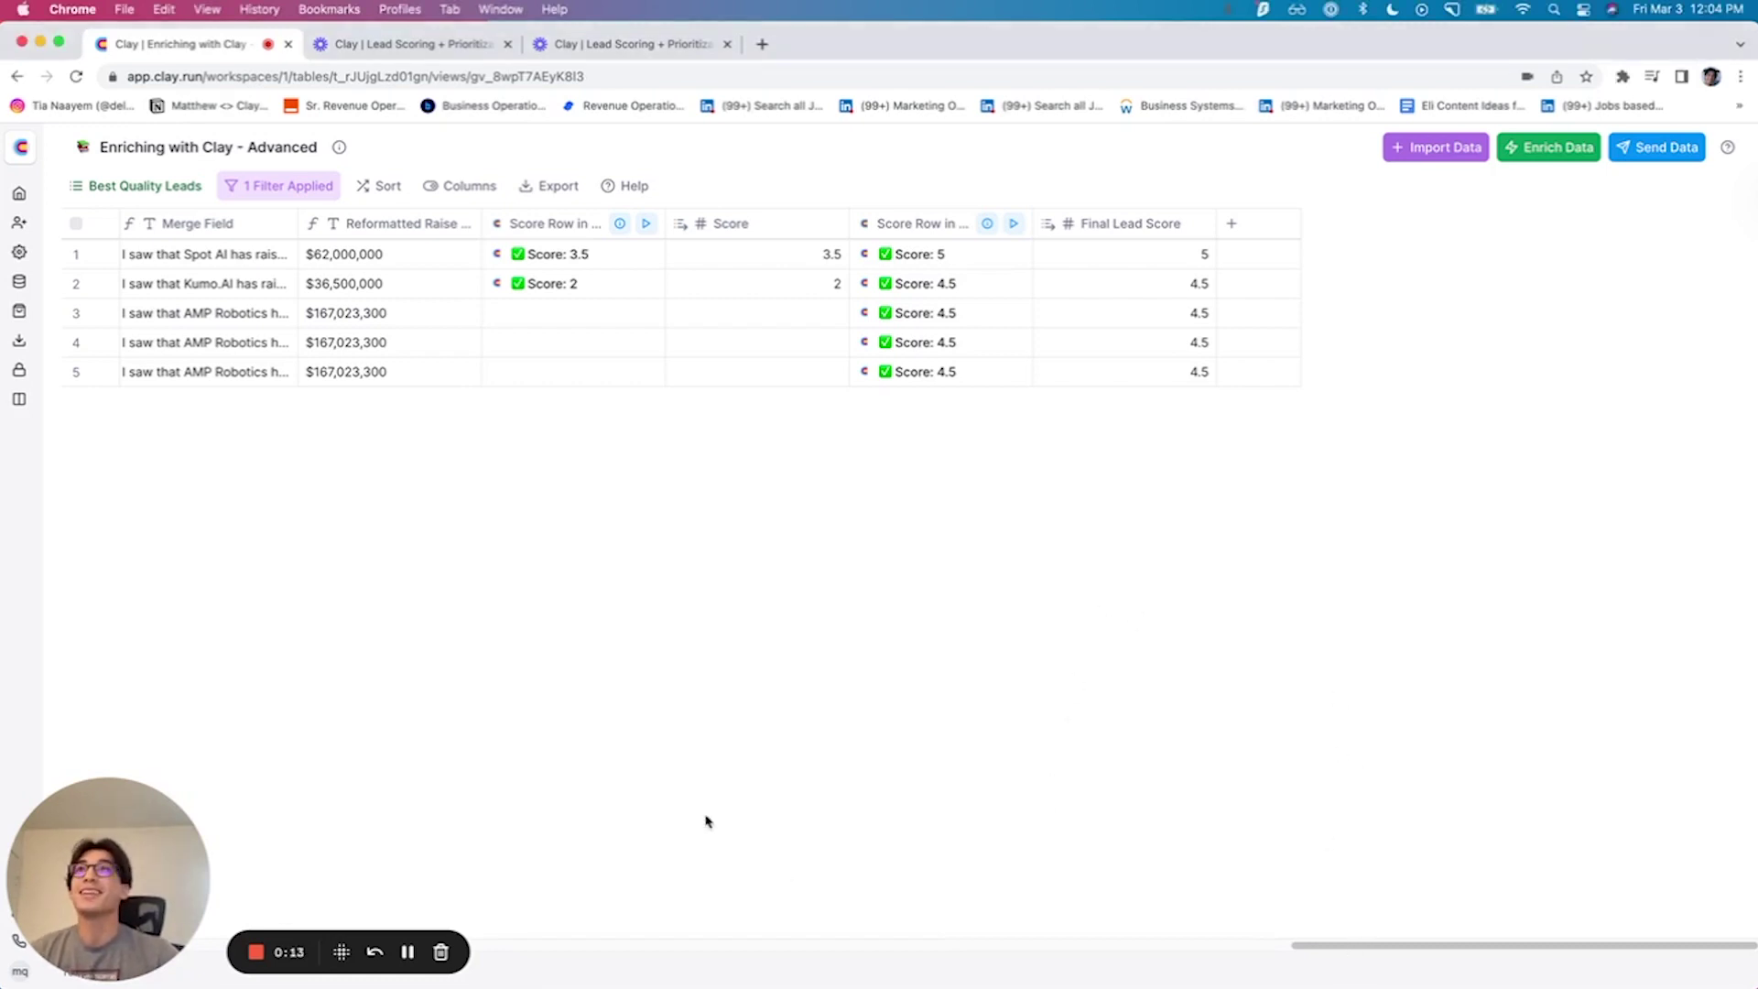
drag(1405, 946, 1158, 373)
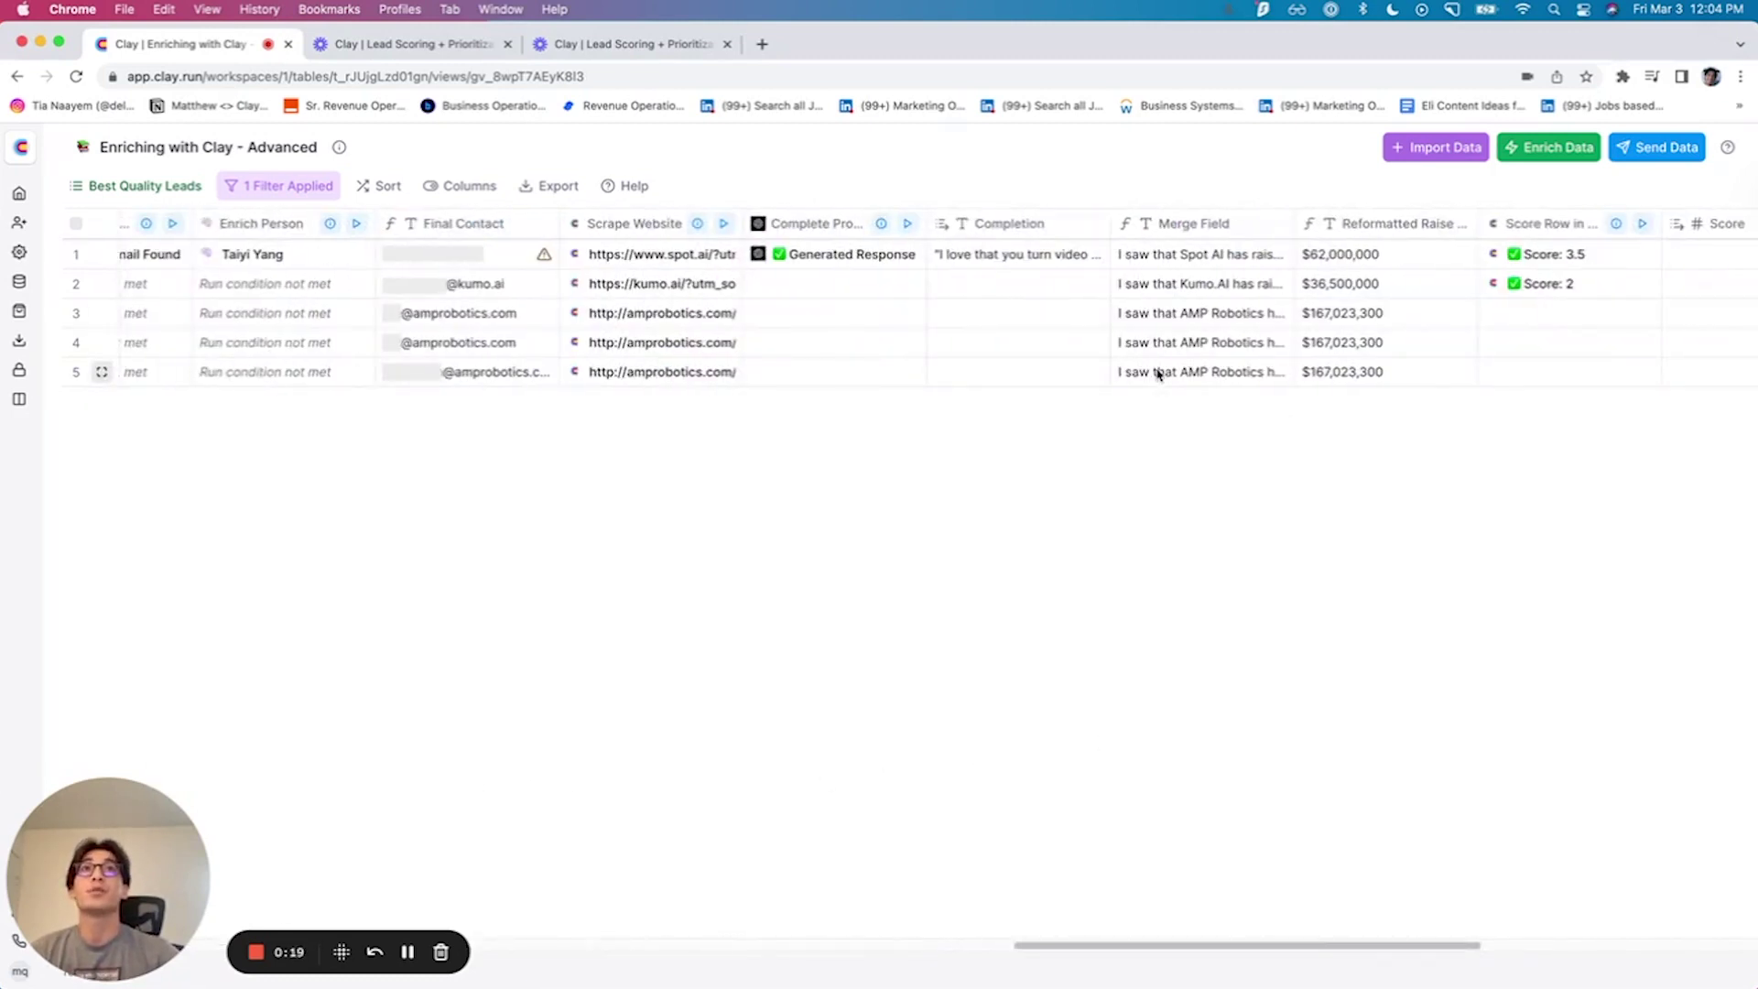
drag(1172, 945, 1620, 918)
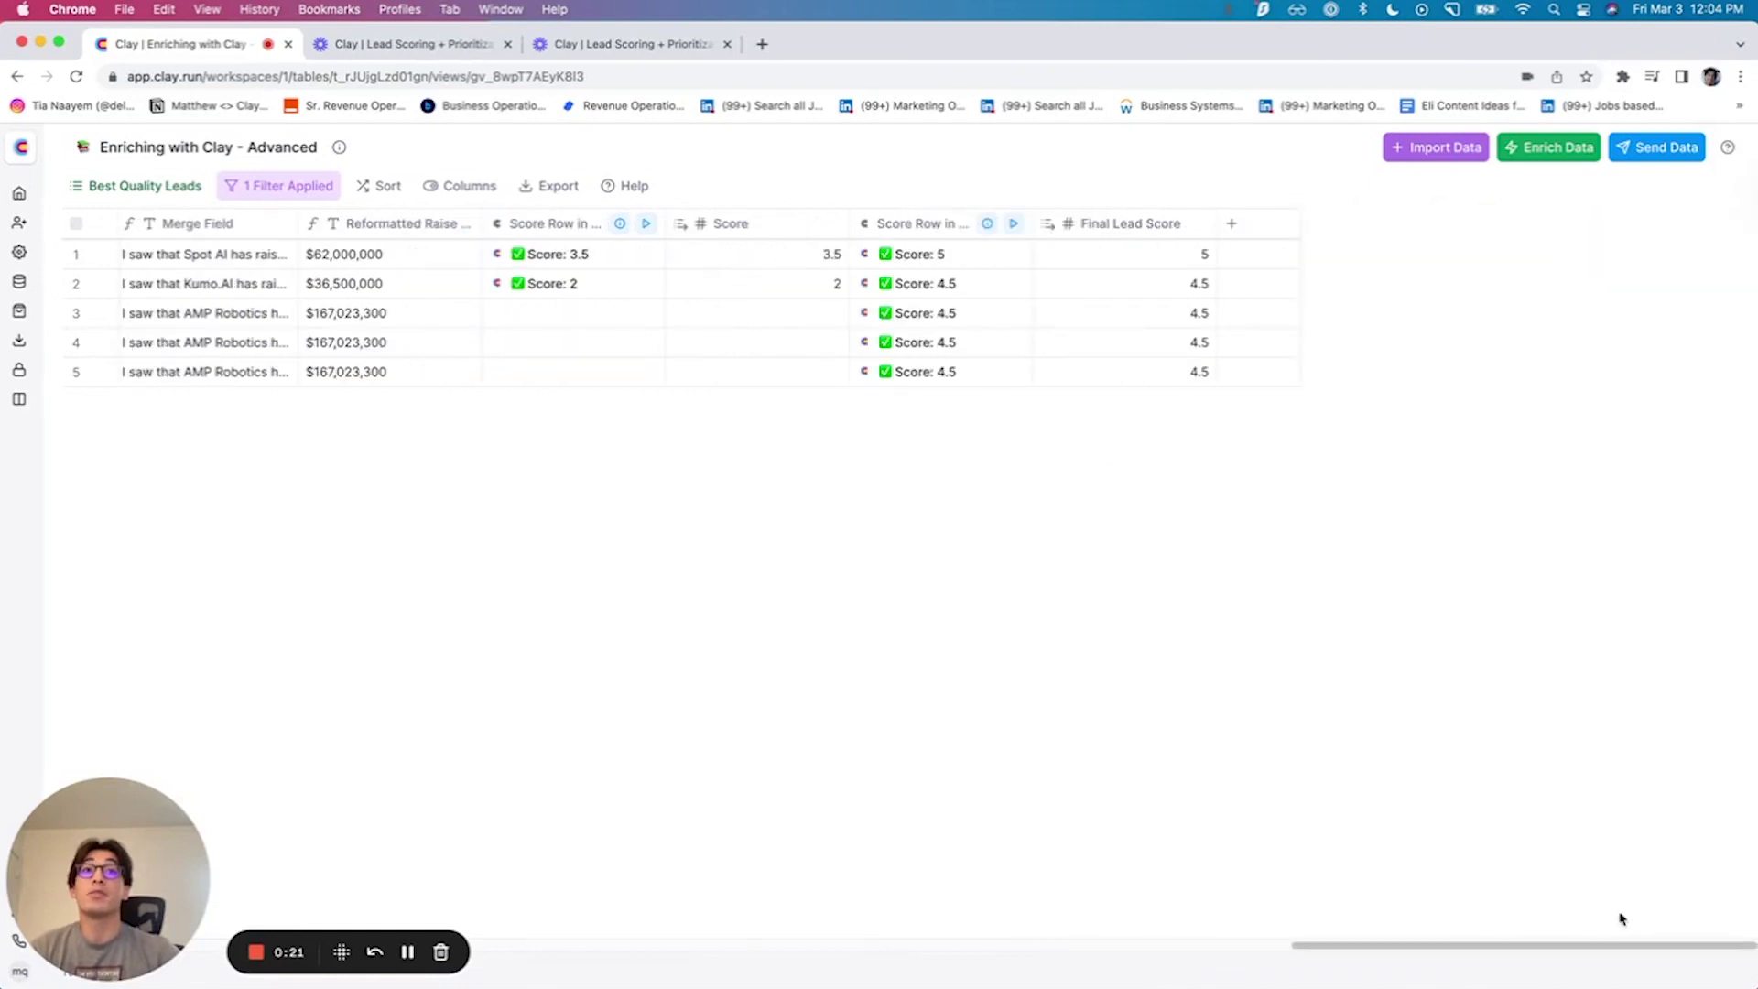
click(1561, 159)
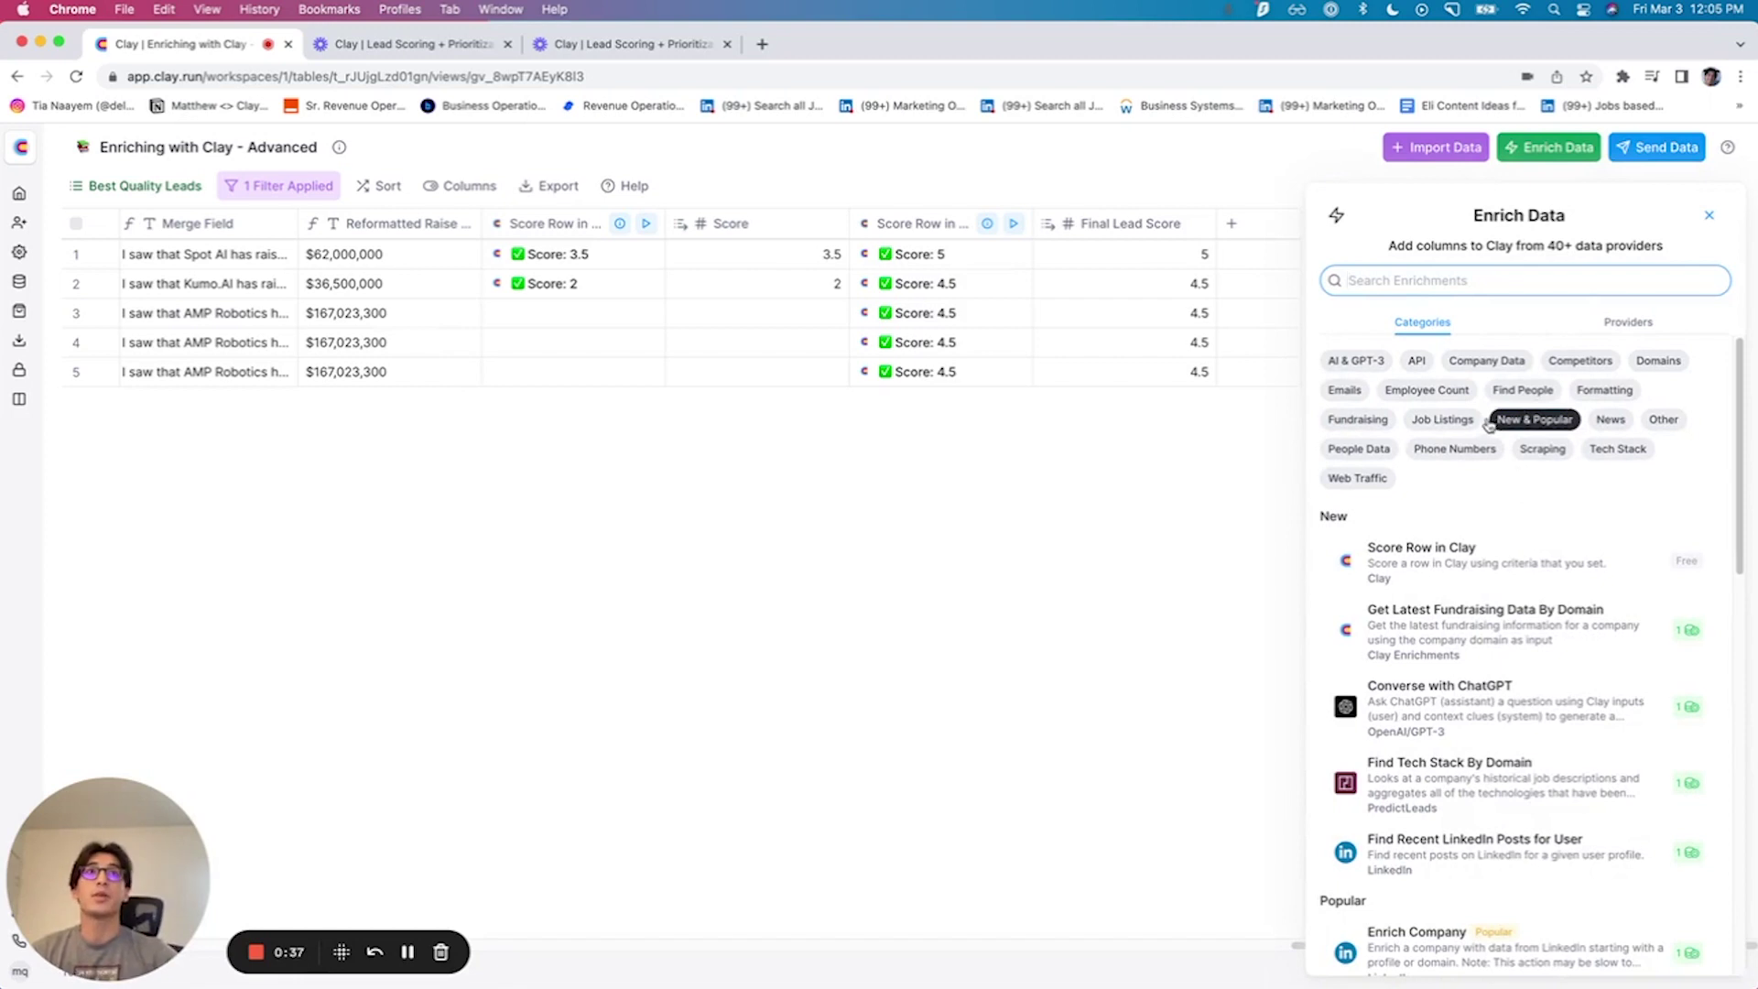
Open the Send Data export list, browse it, and search exports for 'hubspot'.
click(1680, 144)
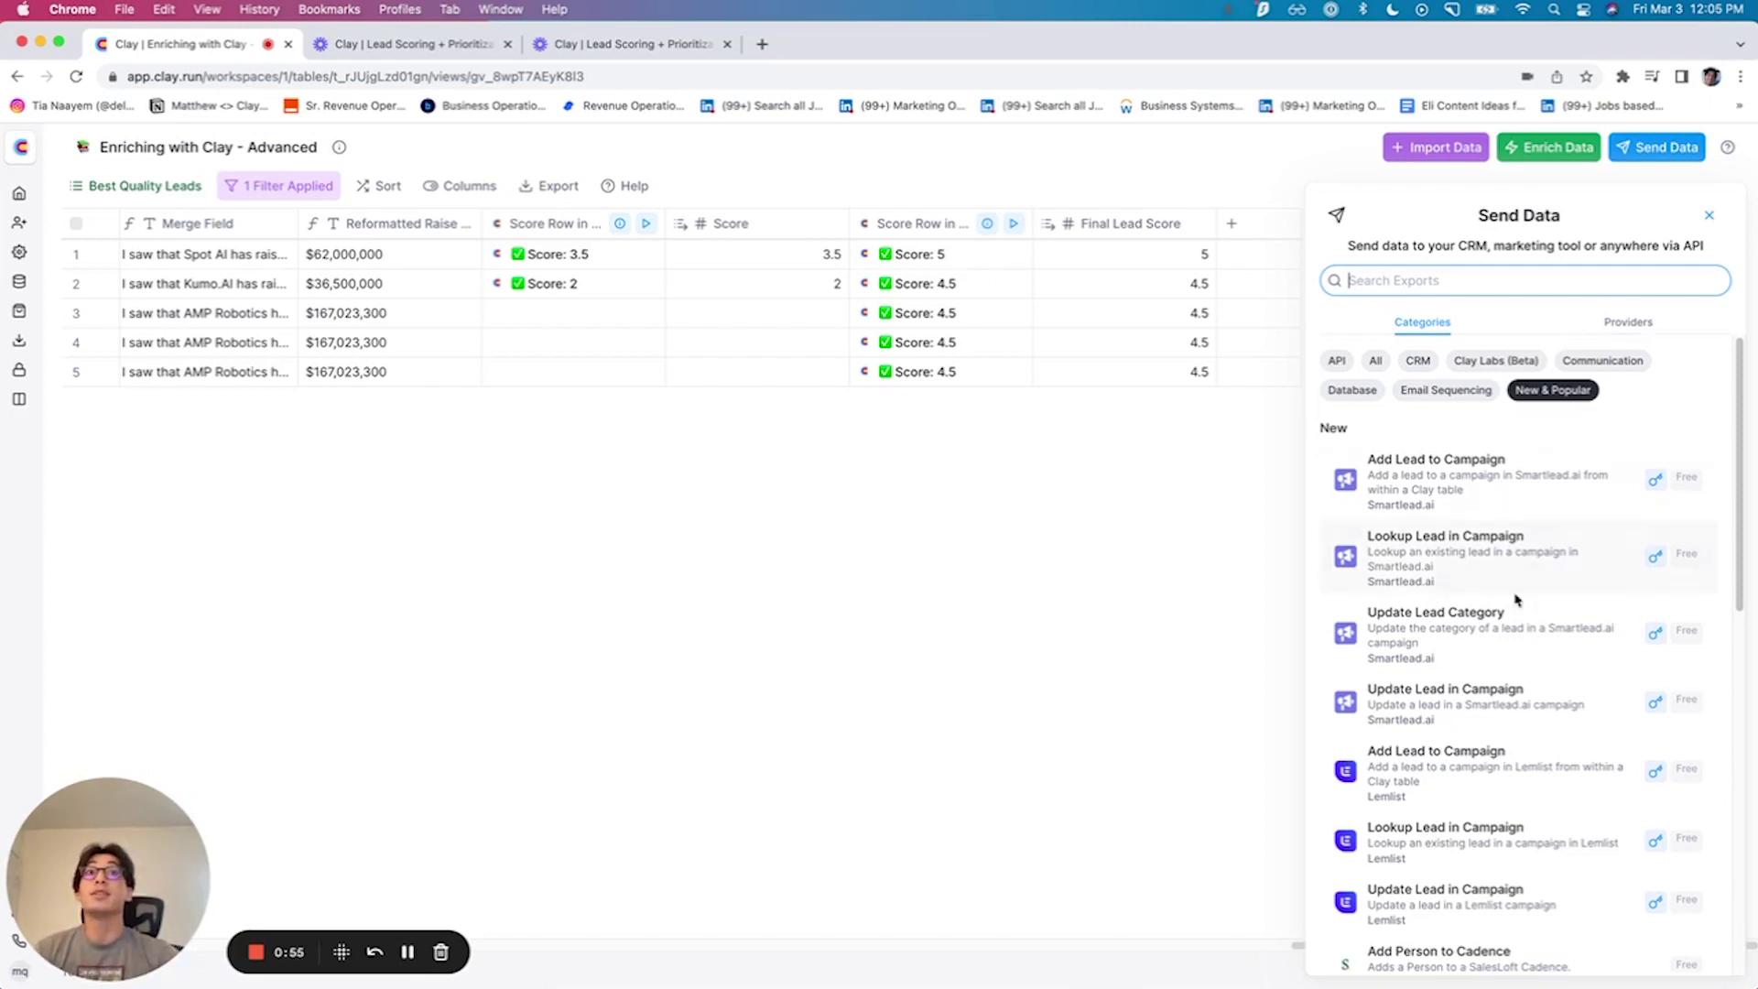
scroll(1517, 600, down, 5)
scroll(1512, 572, down, 4)
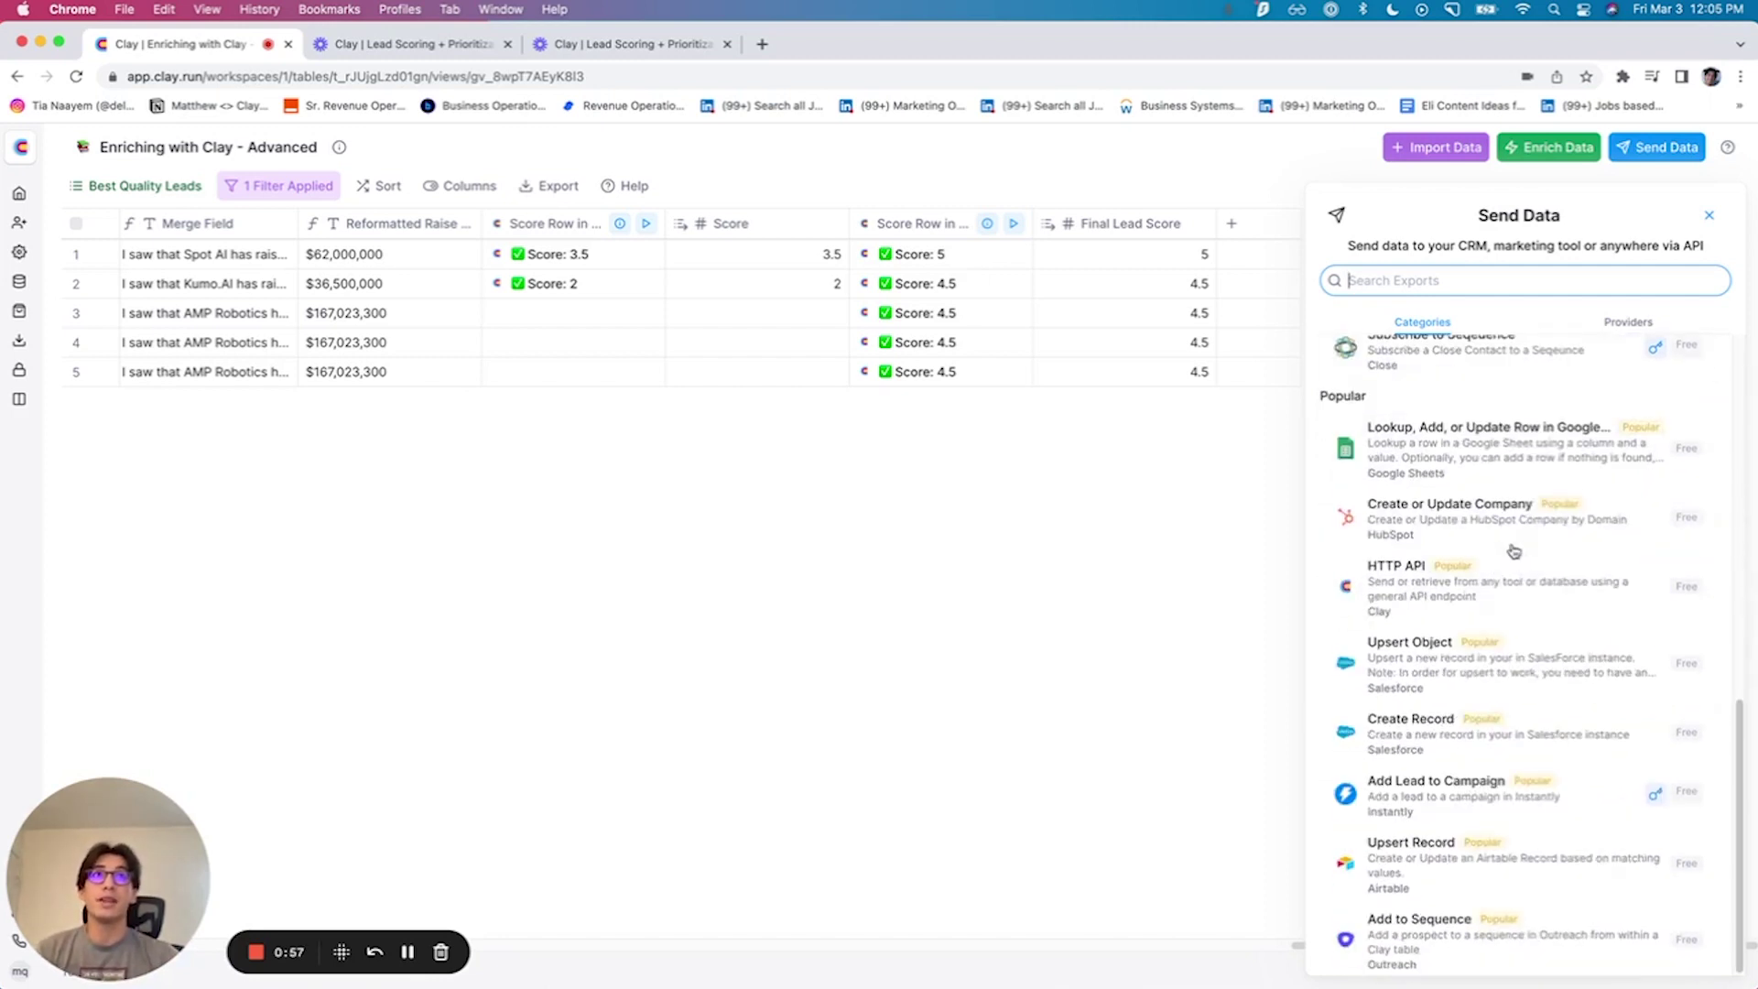
scroll(1510, 552, up, 10)
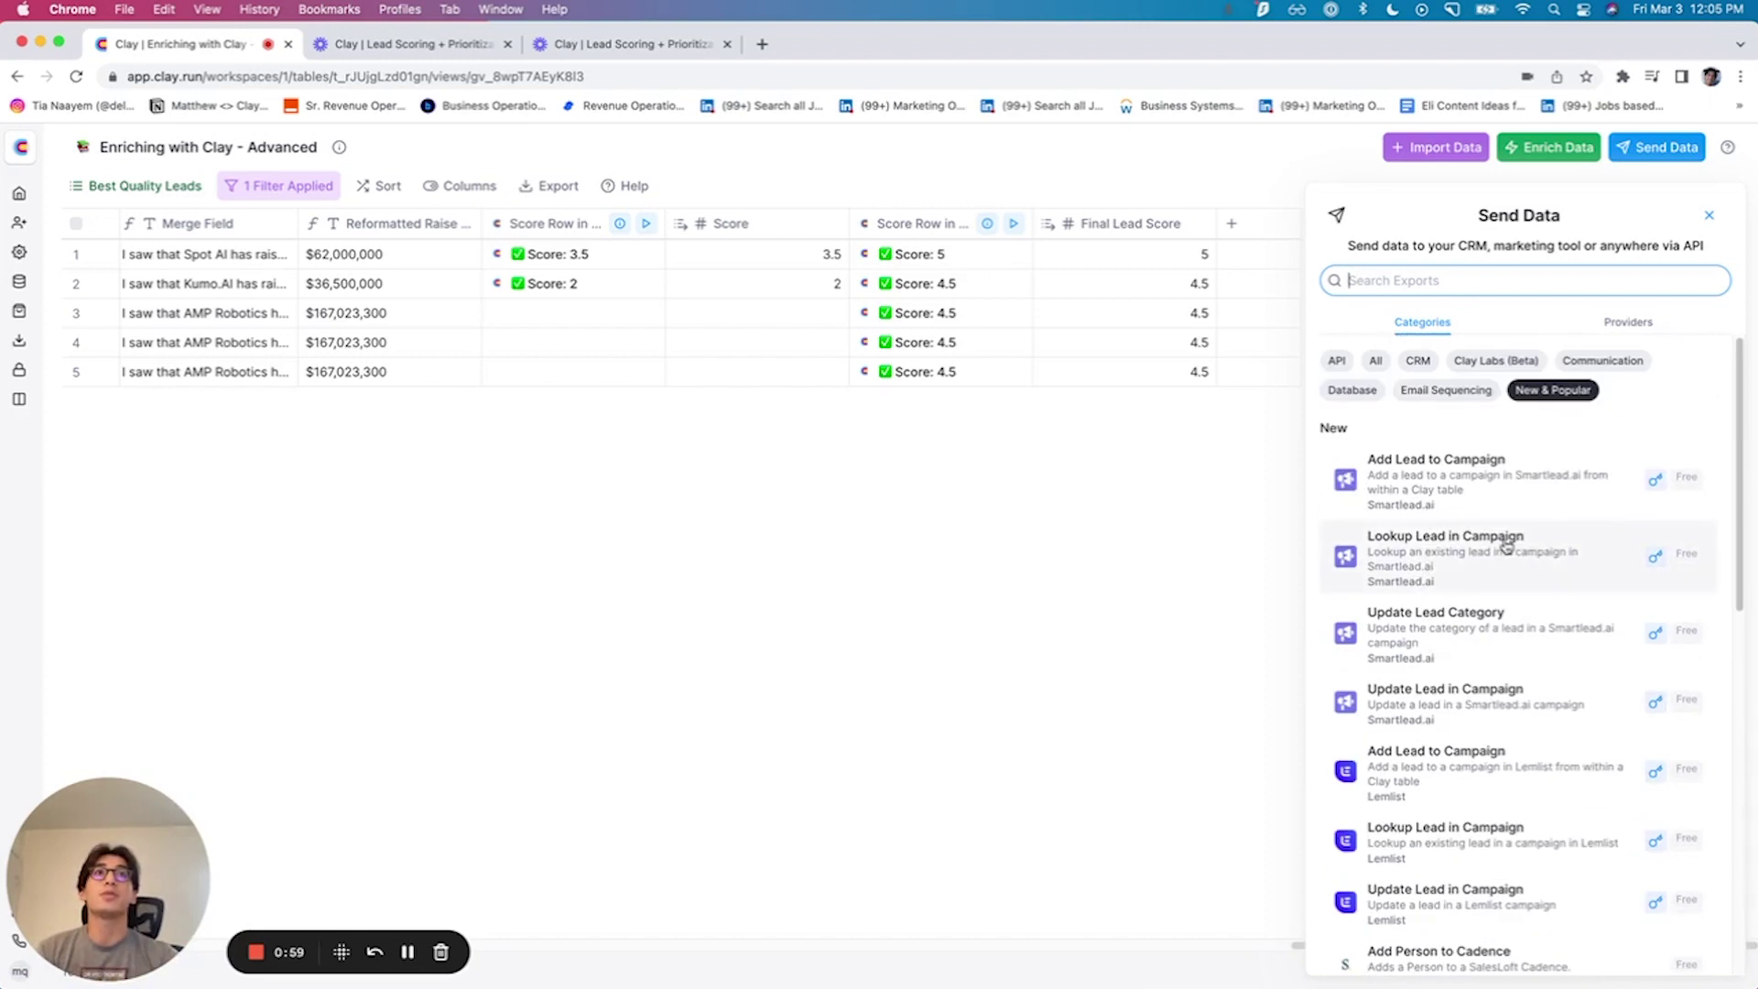
text(hubspot)
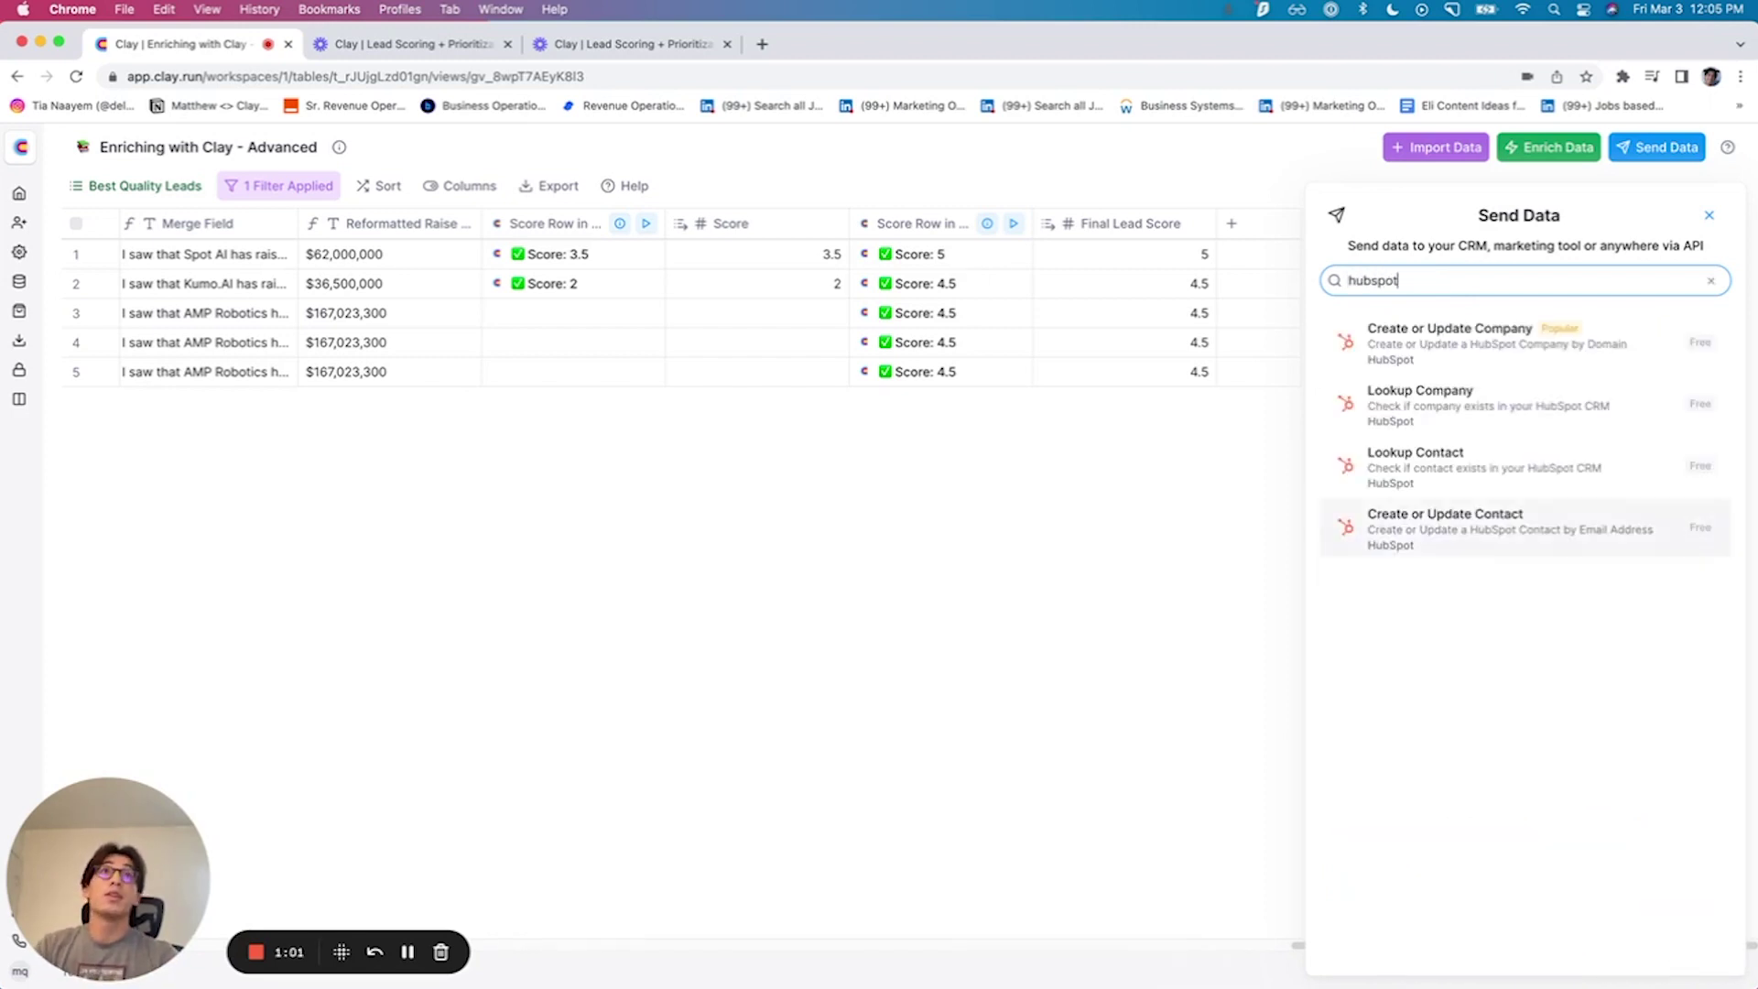
Start the HubSpot Create or Update Contact export and refresh its contact fields.
click(1489, 538)
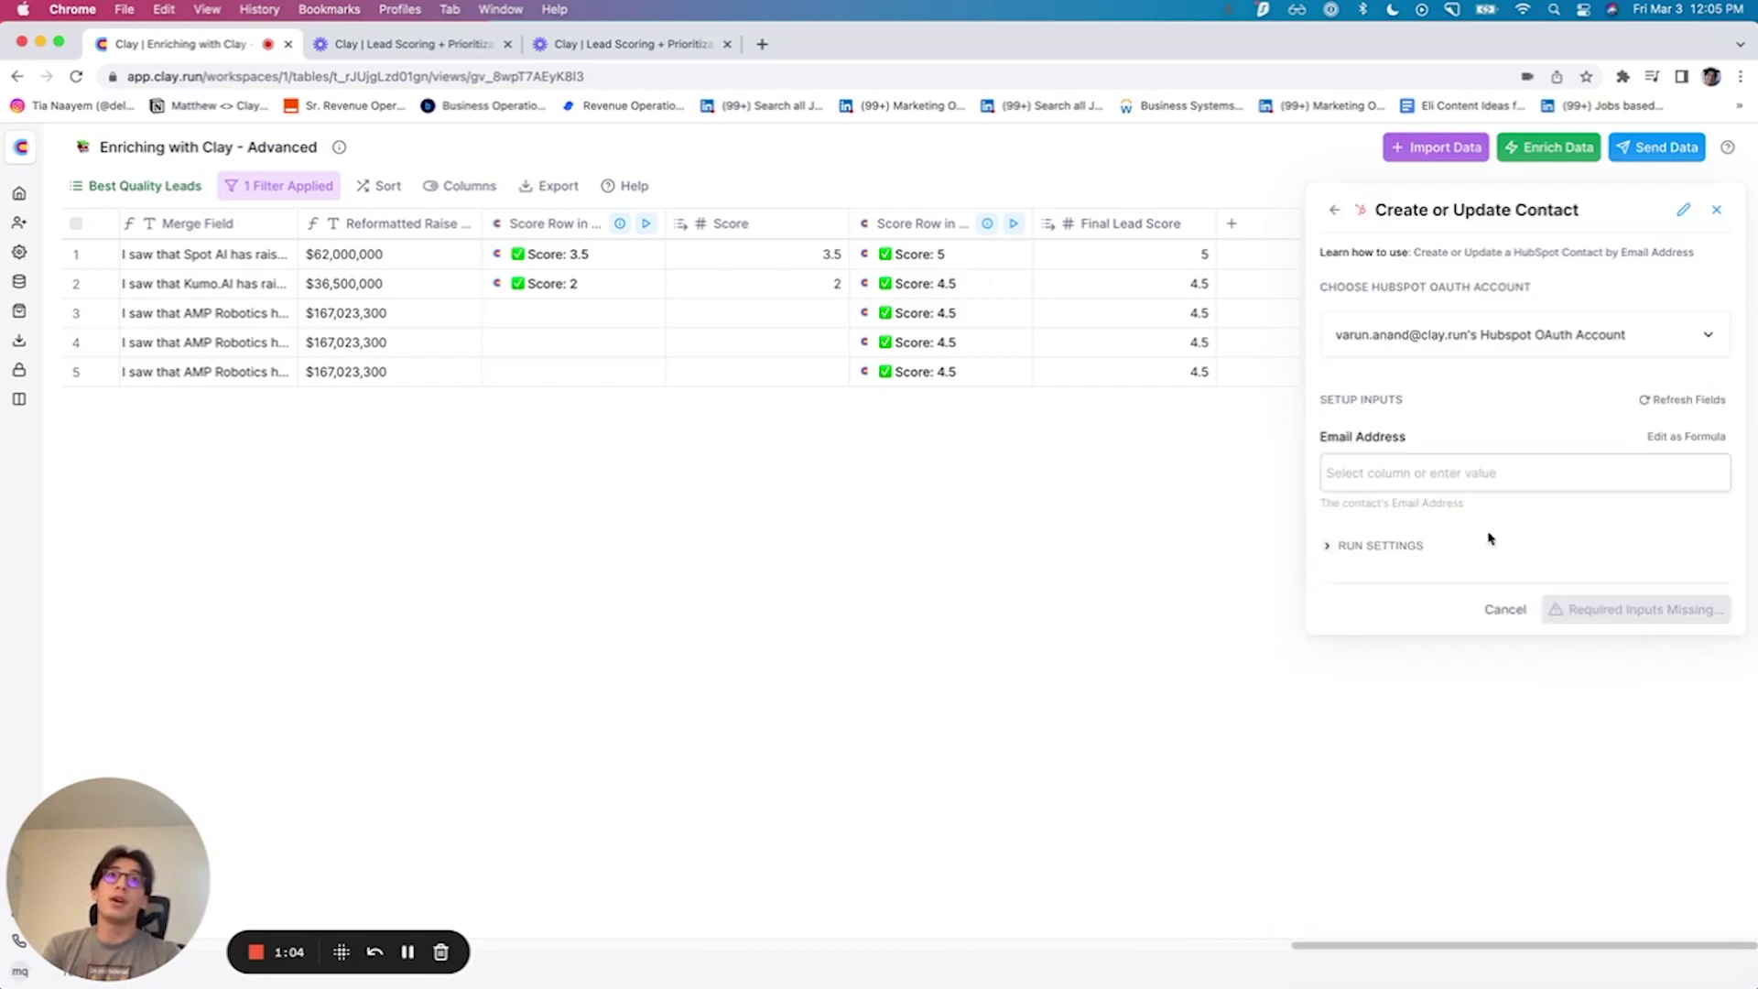
click(1494, 485)
click(1515, 428)
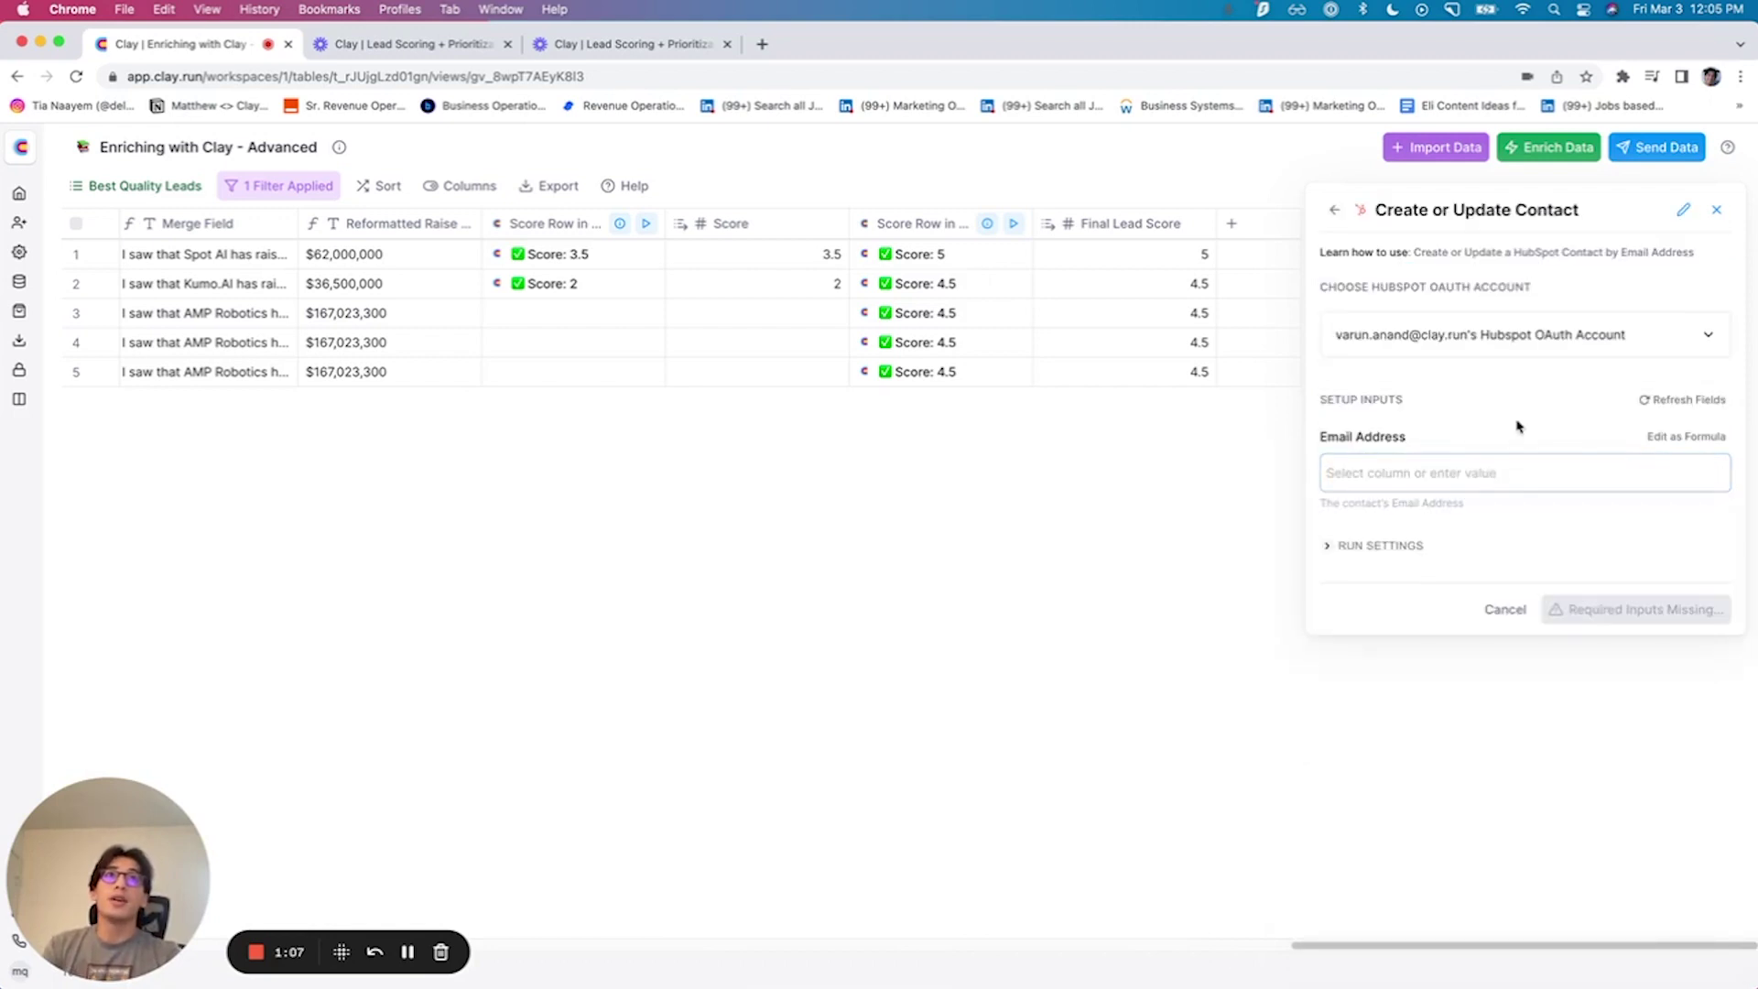
click(1475, 465)
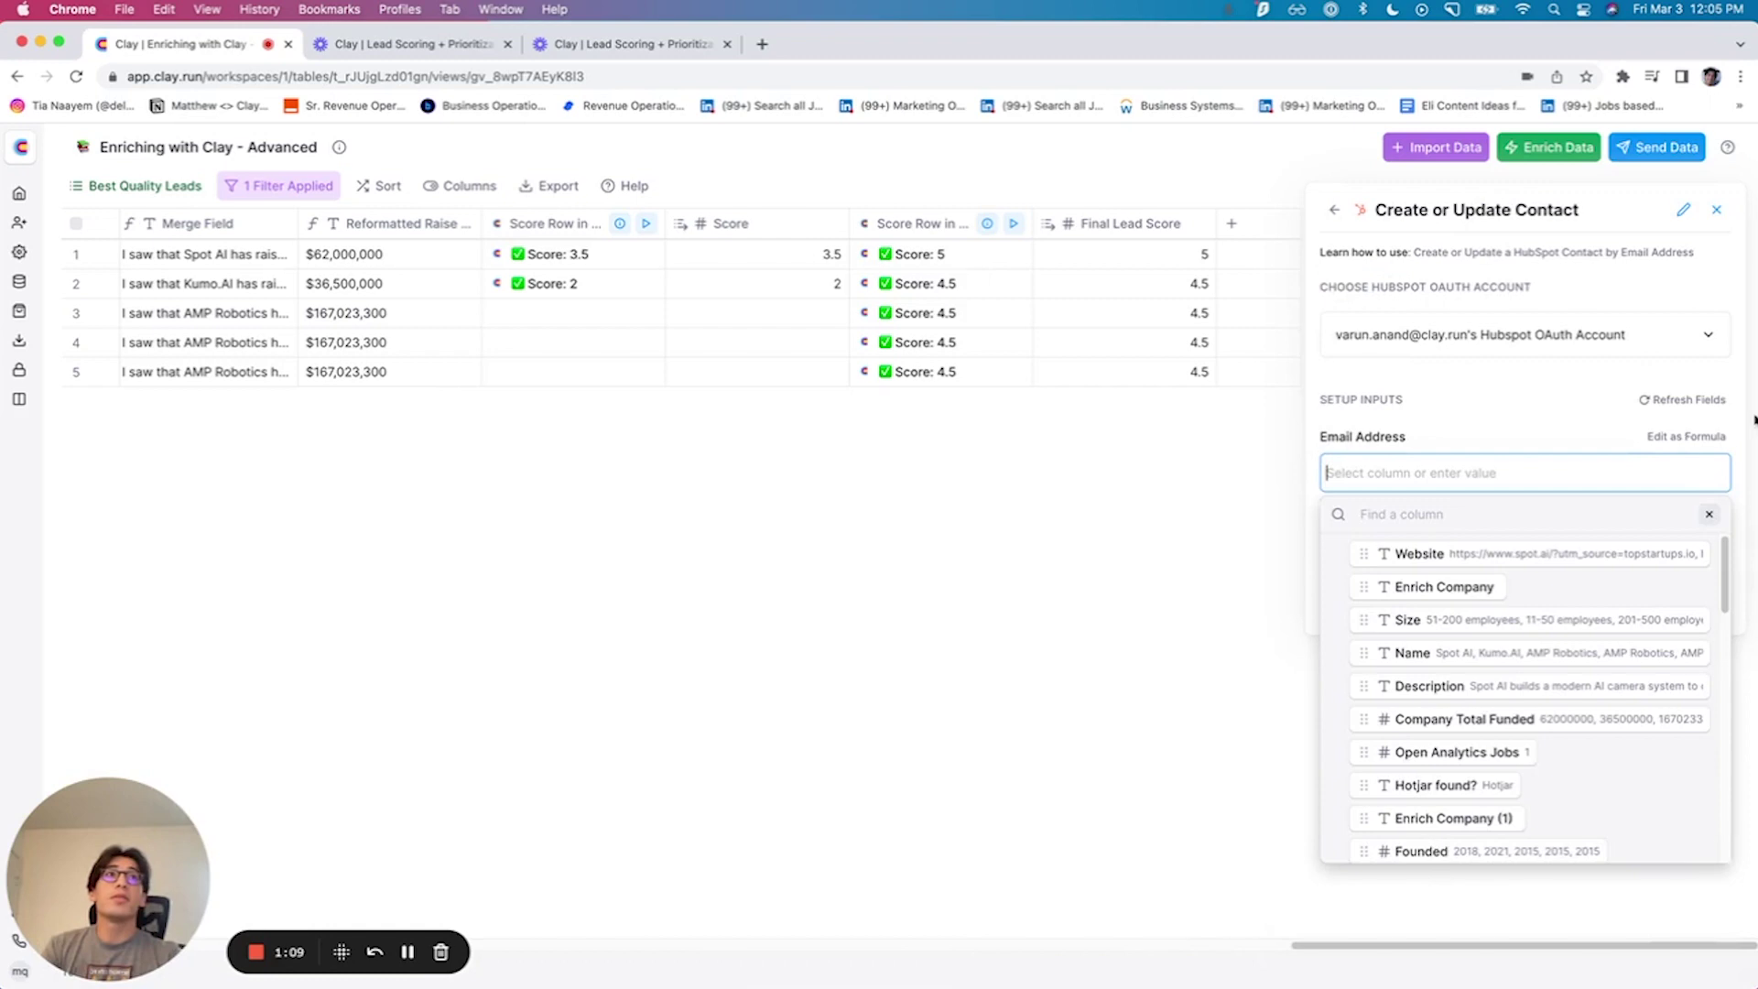
click(1687, 400)
Review the contact inputs and view the Email Address column choices without picking one.
scroll(1515, 511, down, 3)
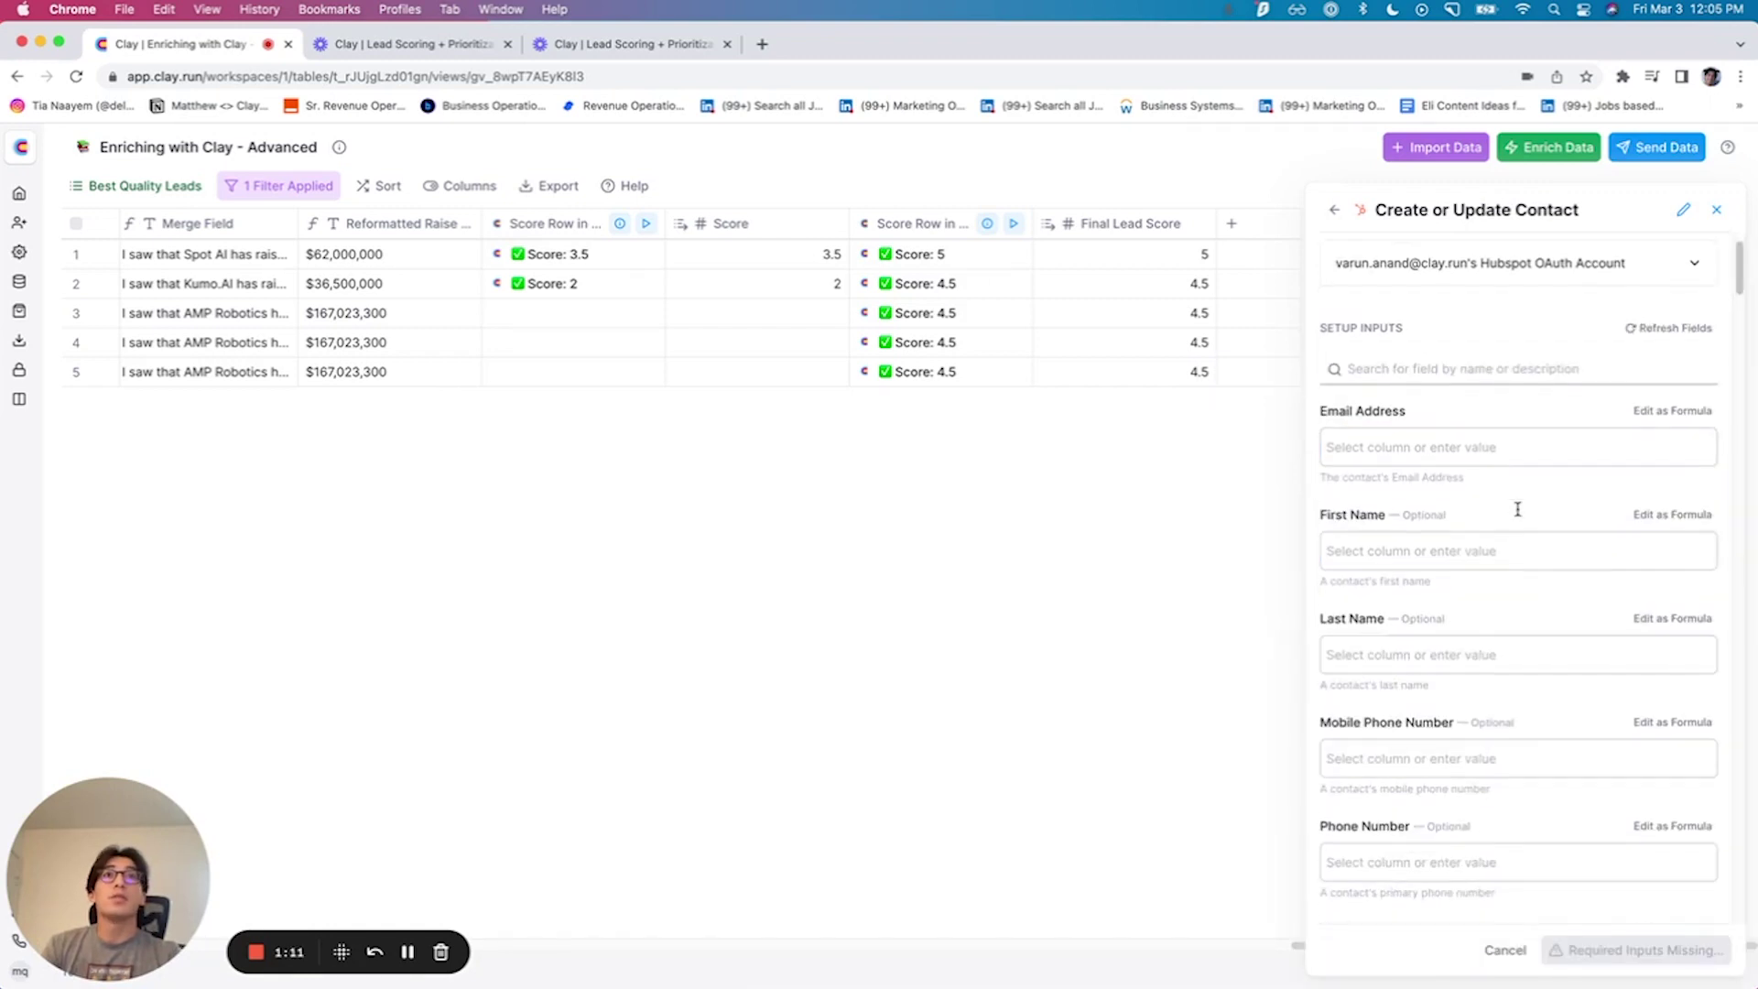
scroll(1516, 515, down, 15)
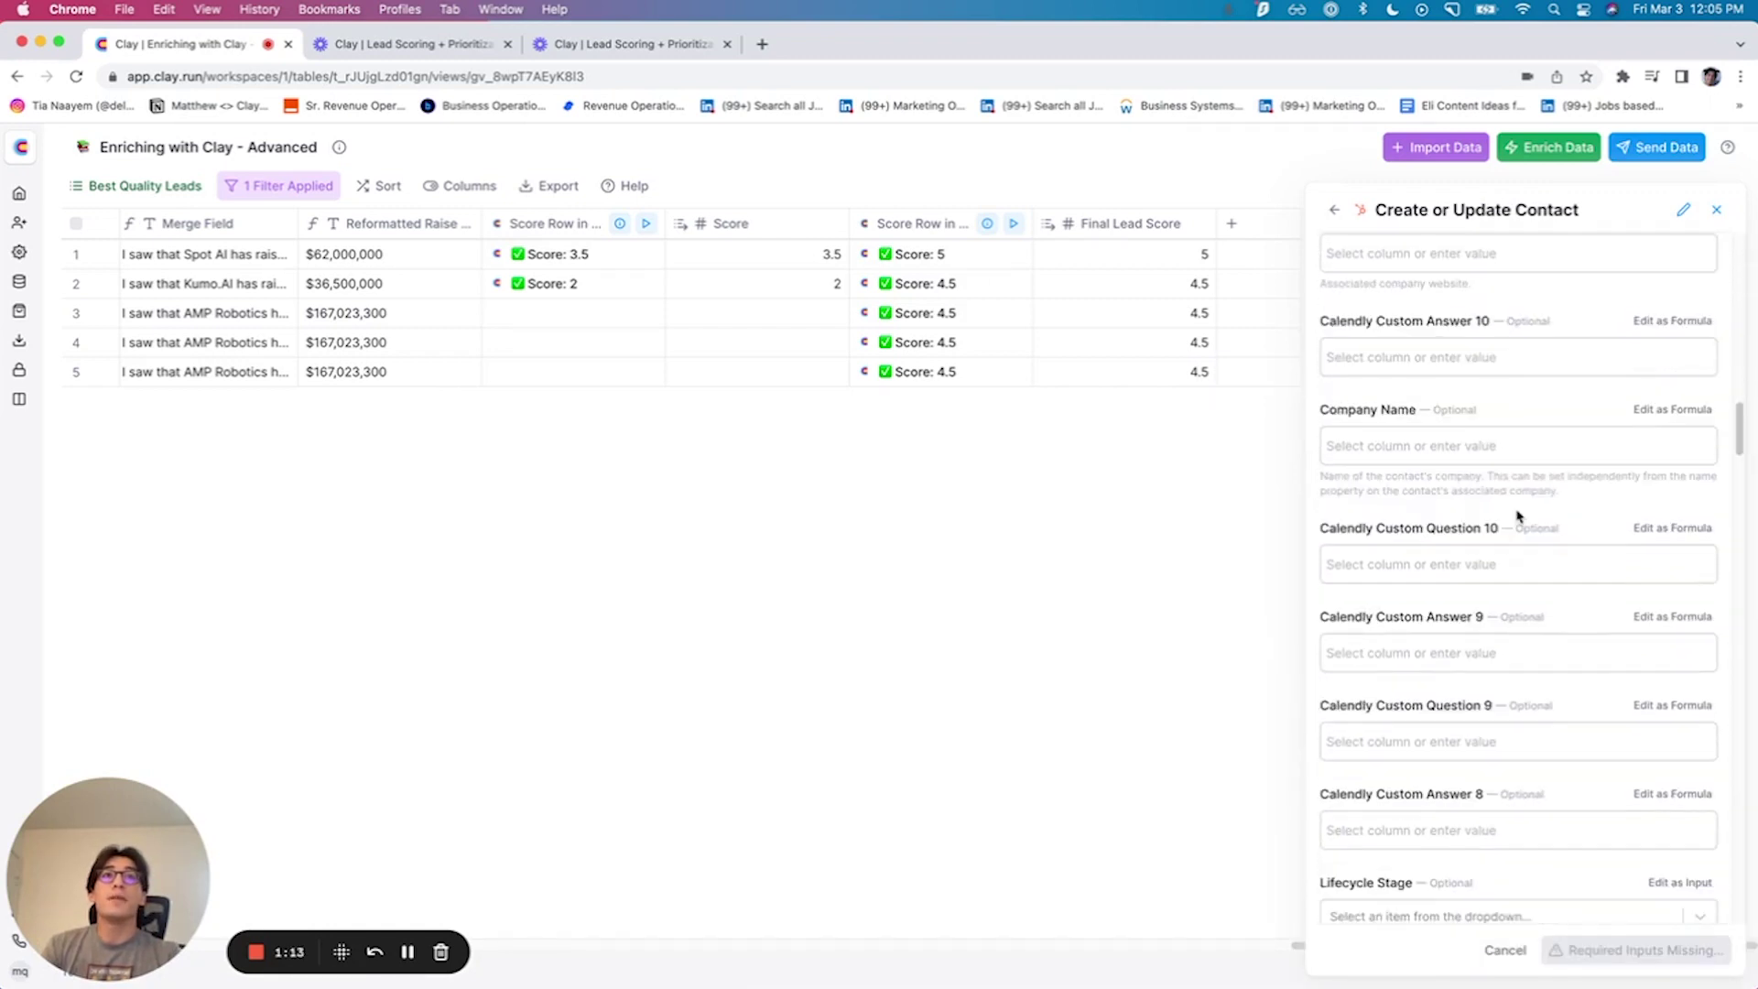
scroll(1519, 515, down, 15)
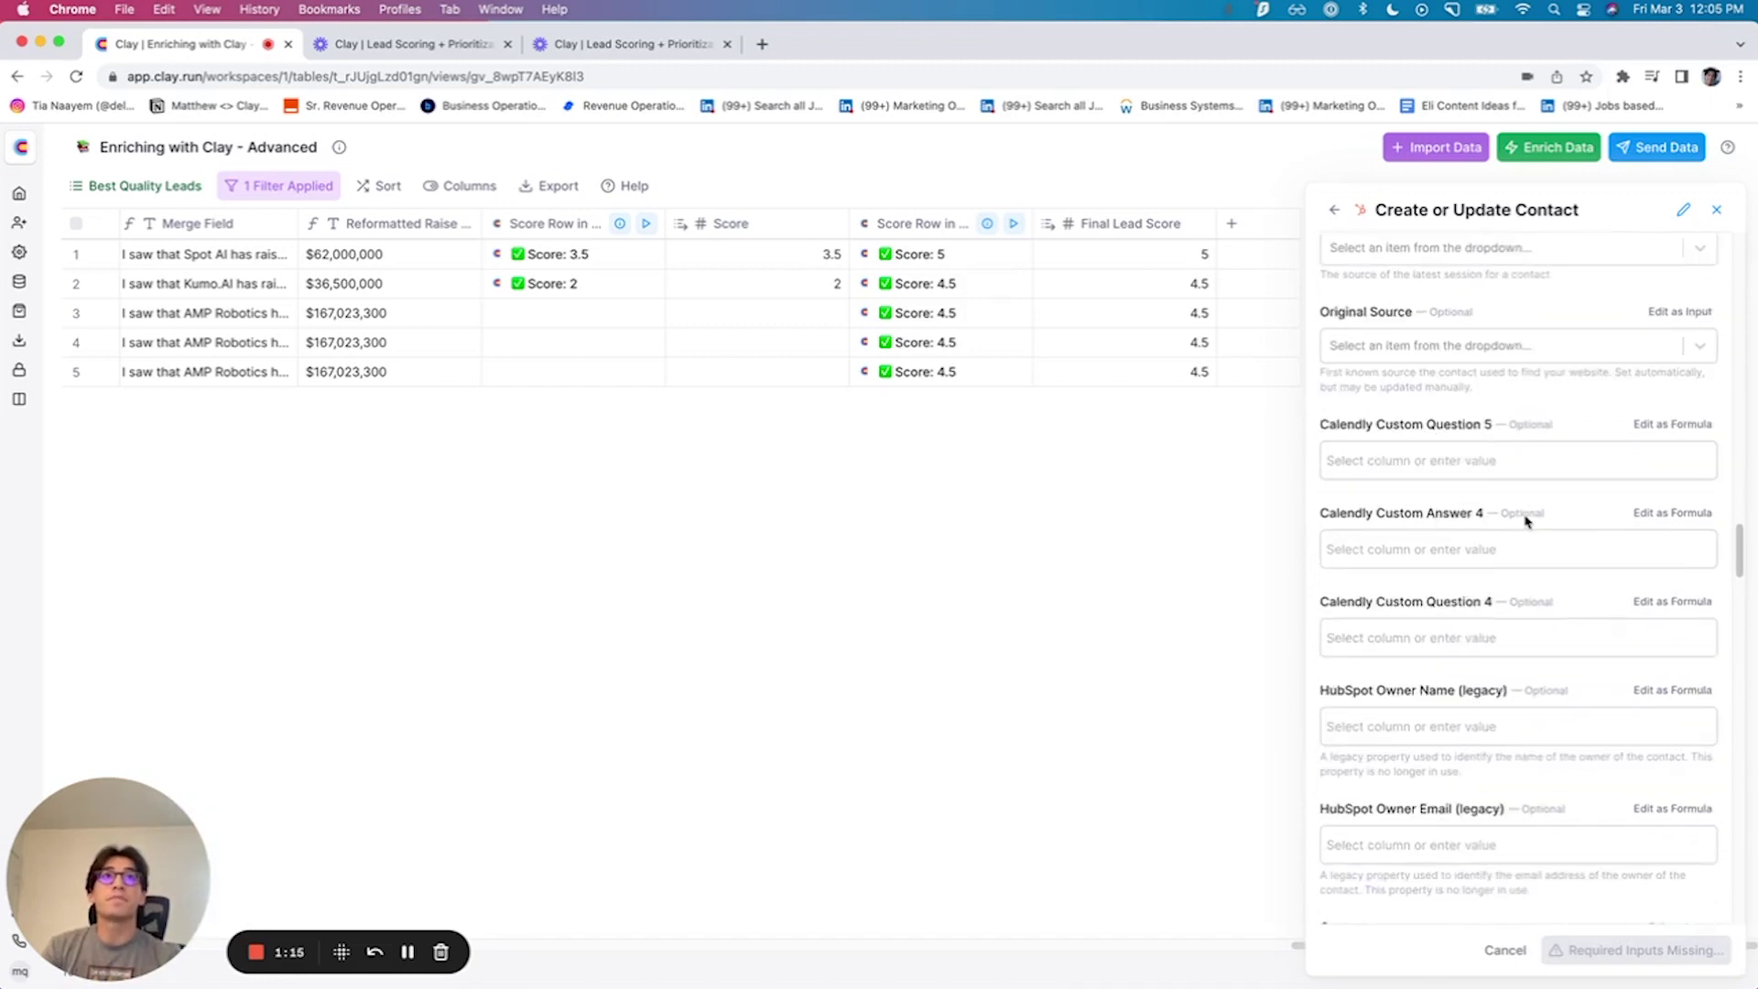
scroll(1524, 515, up, 20)
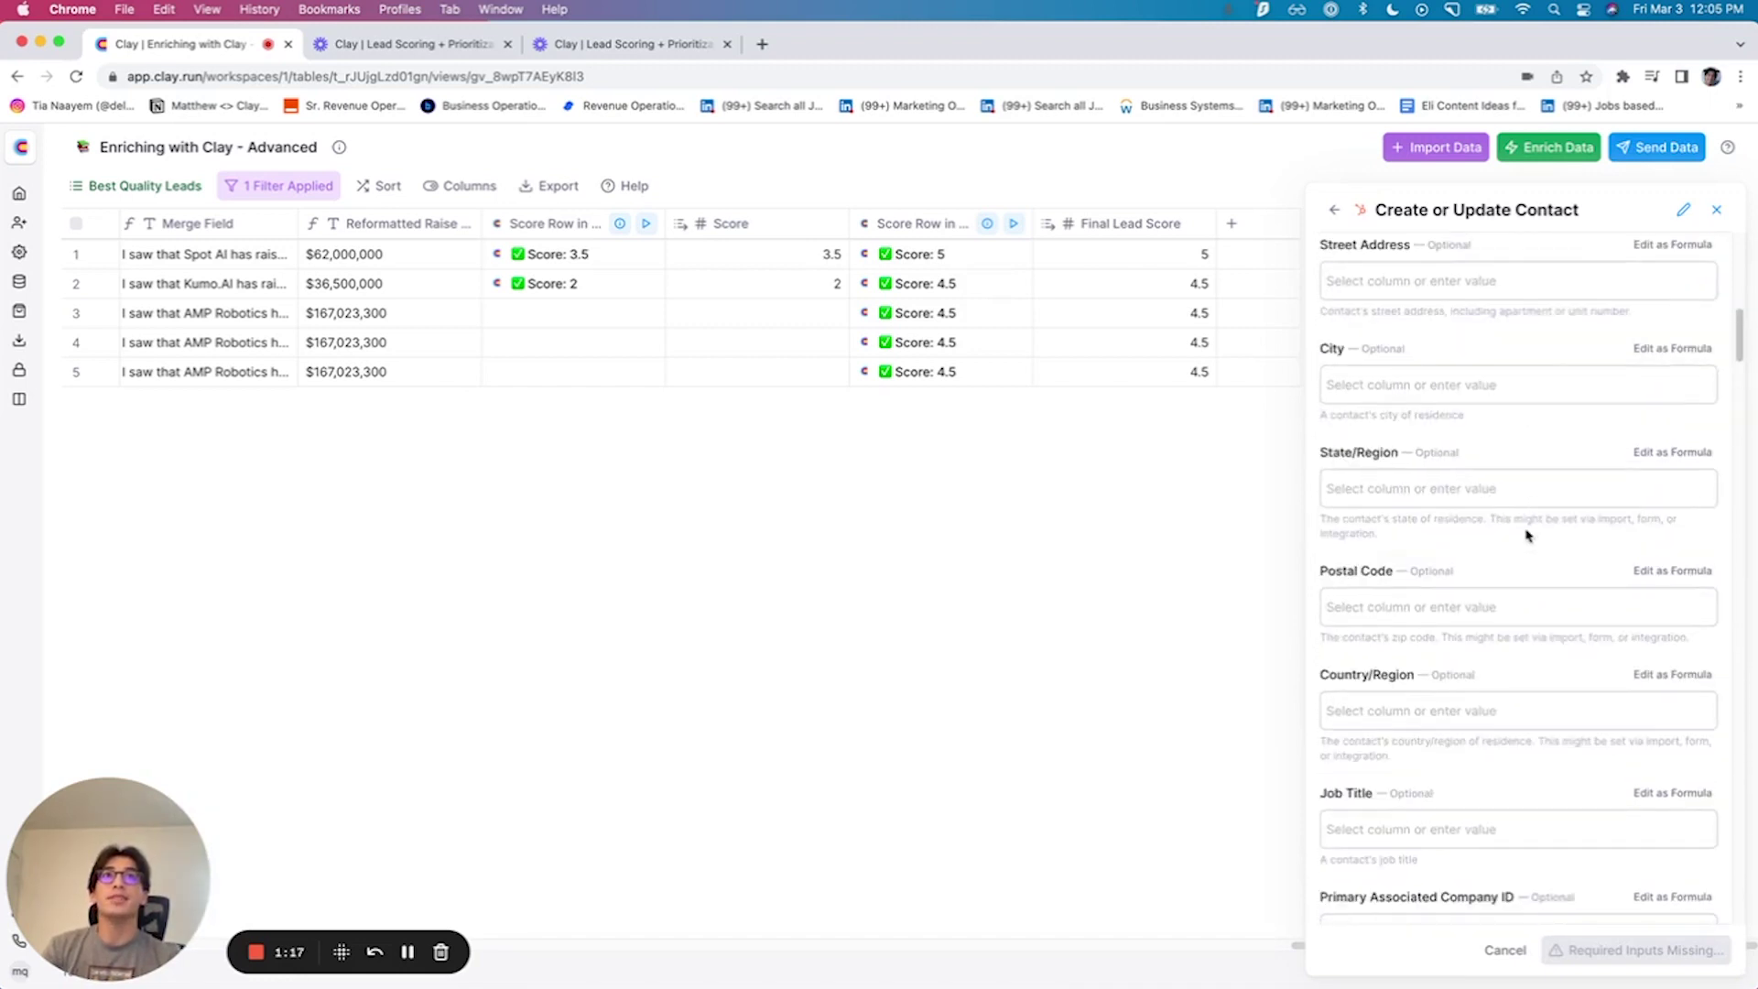
scroll(1524, 526, up, 5)
click(1522, 520)
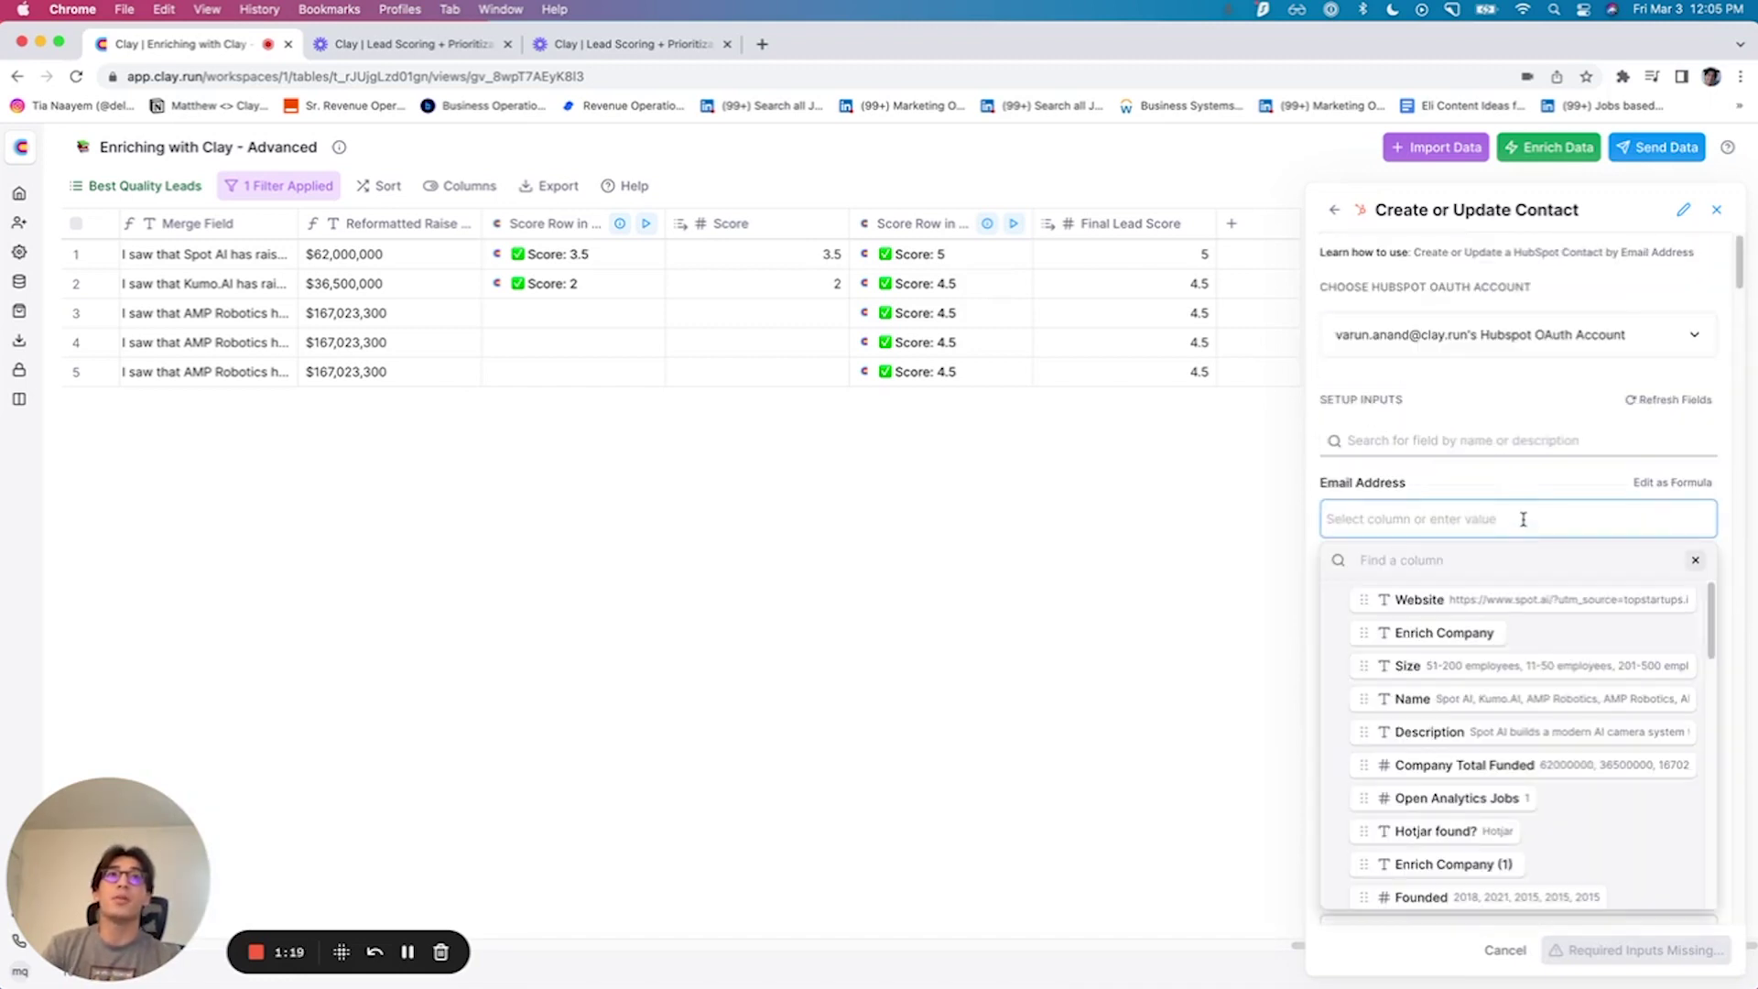
scroll(1490, 629, down, 10)
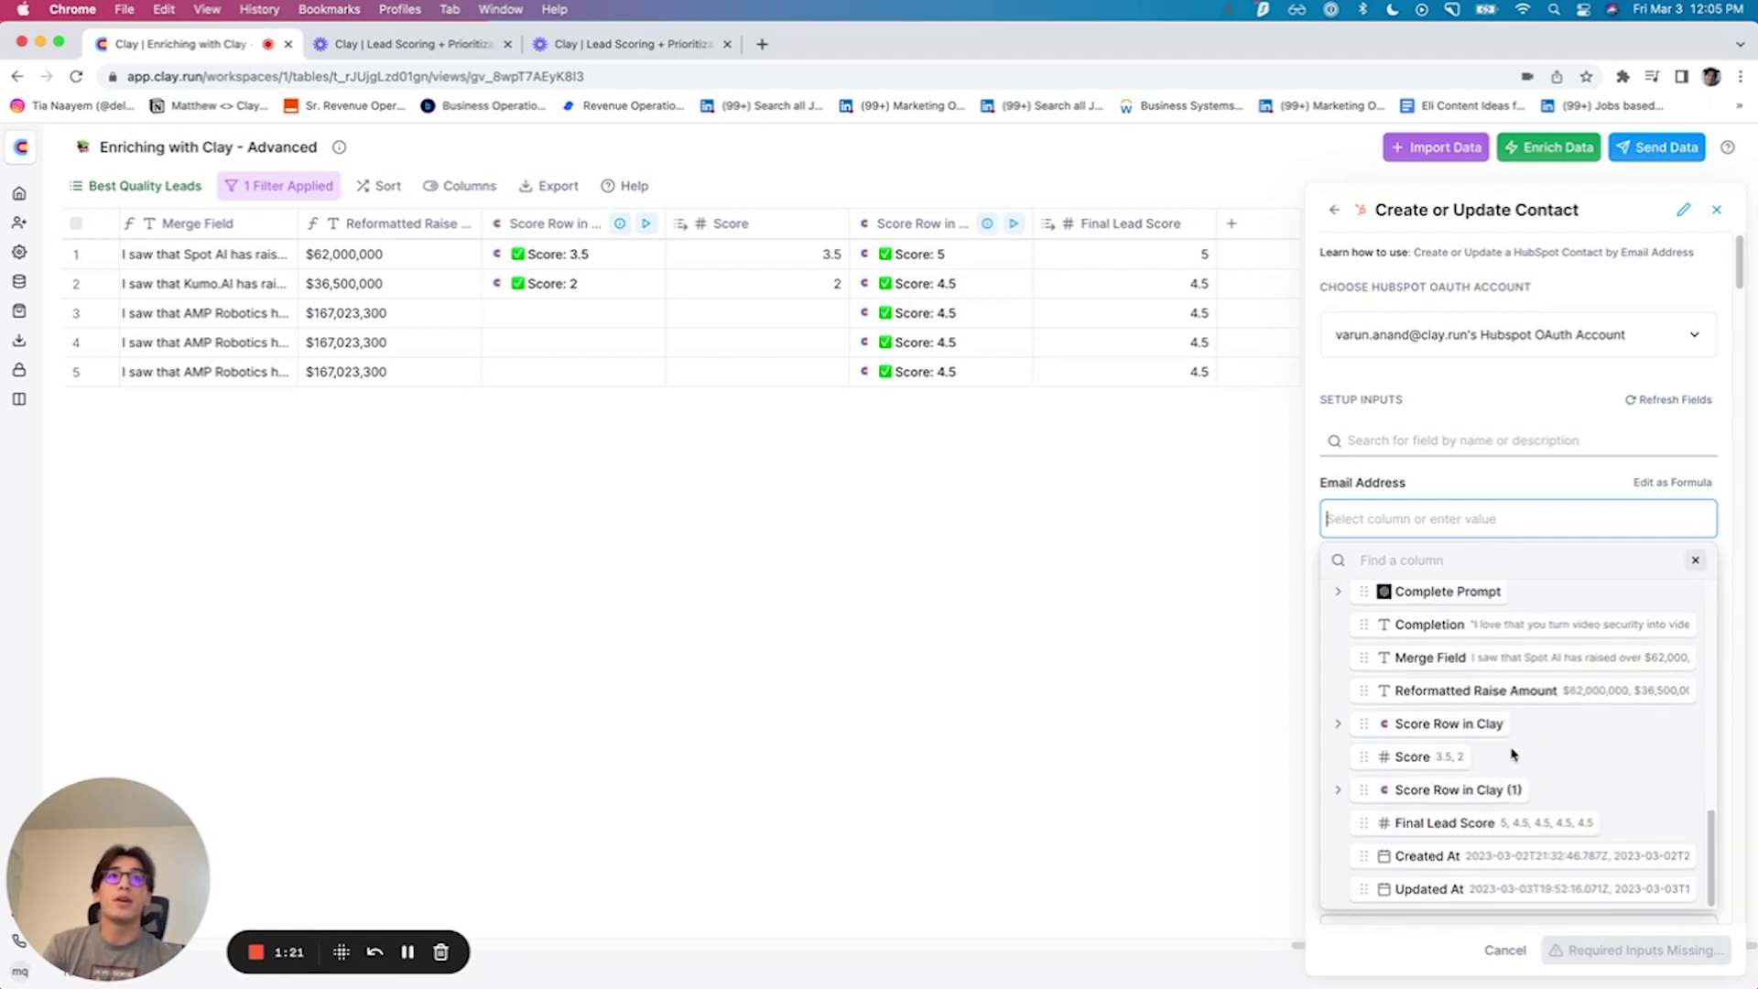
scroll(1510, 778, up, 3)
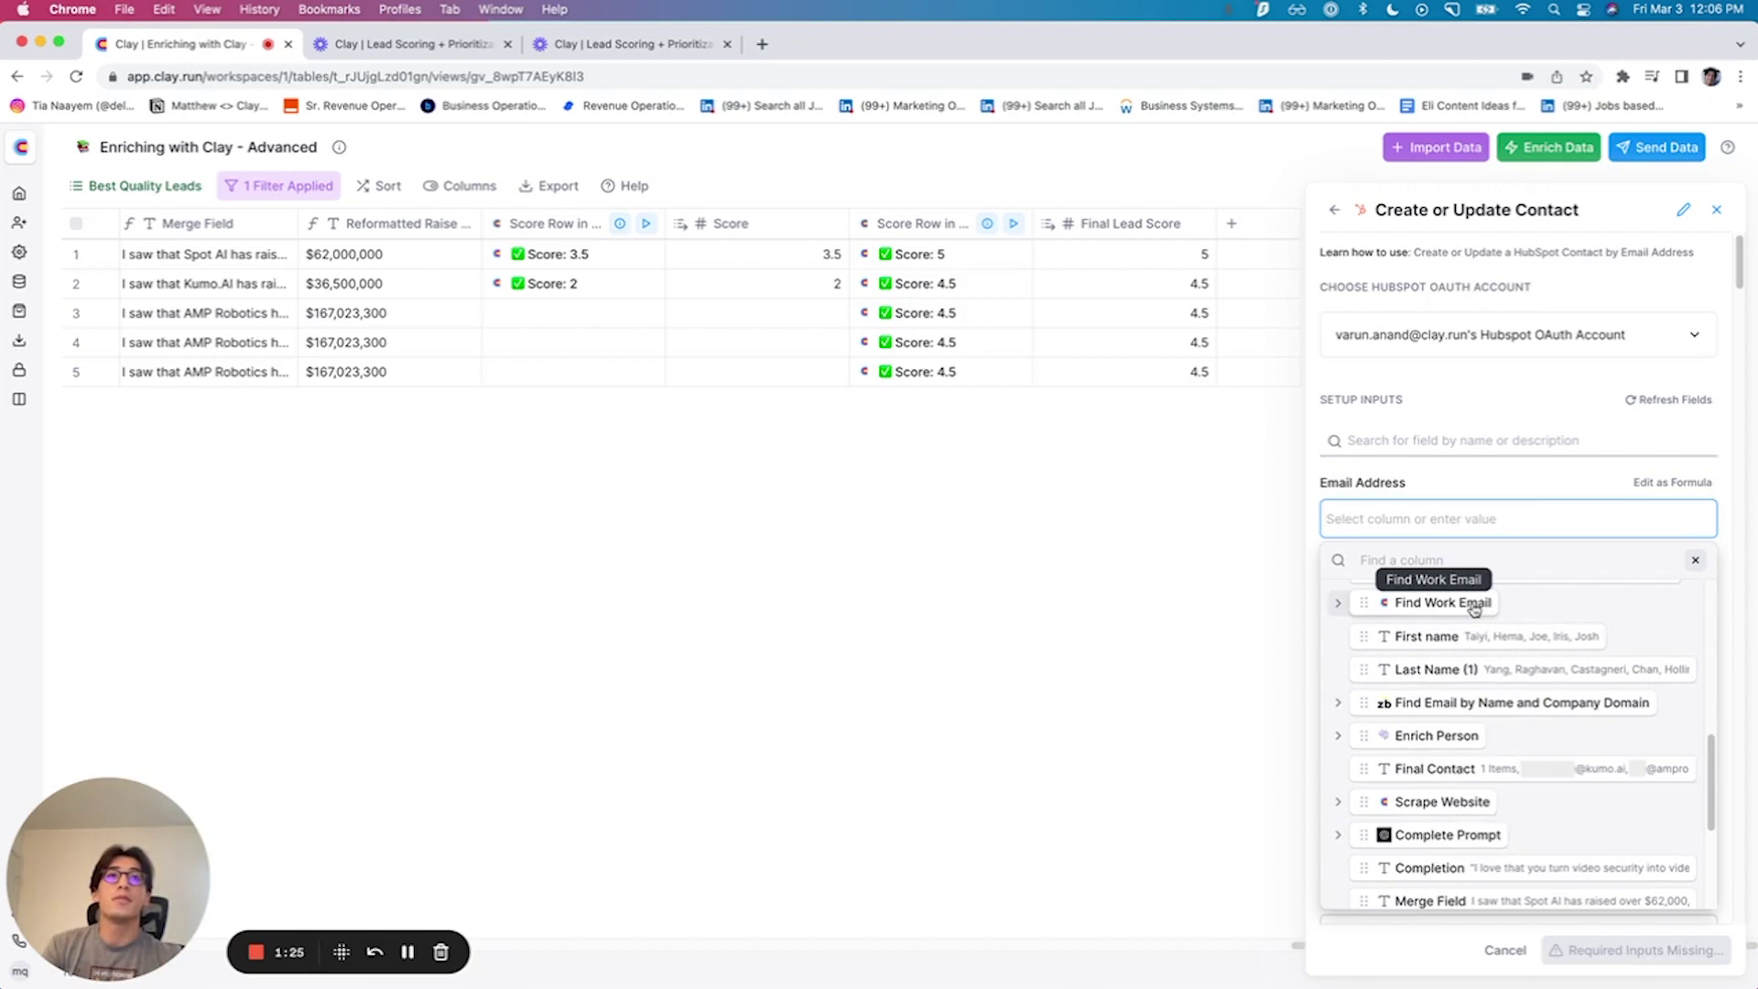
click(1693, 561)
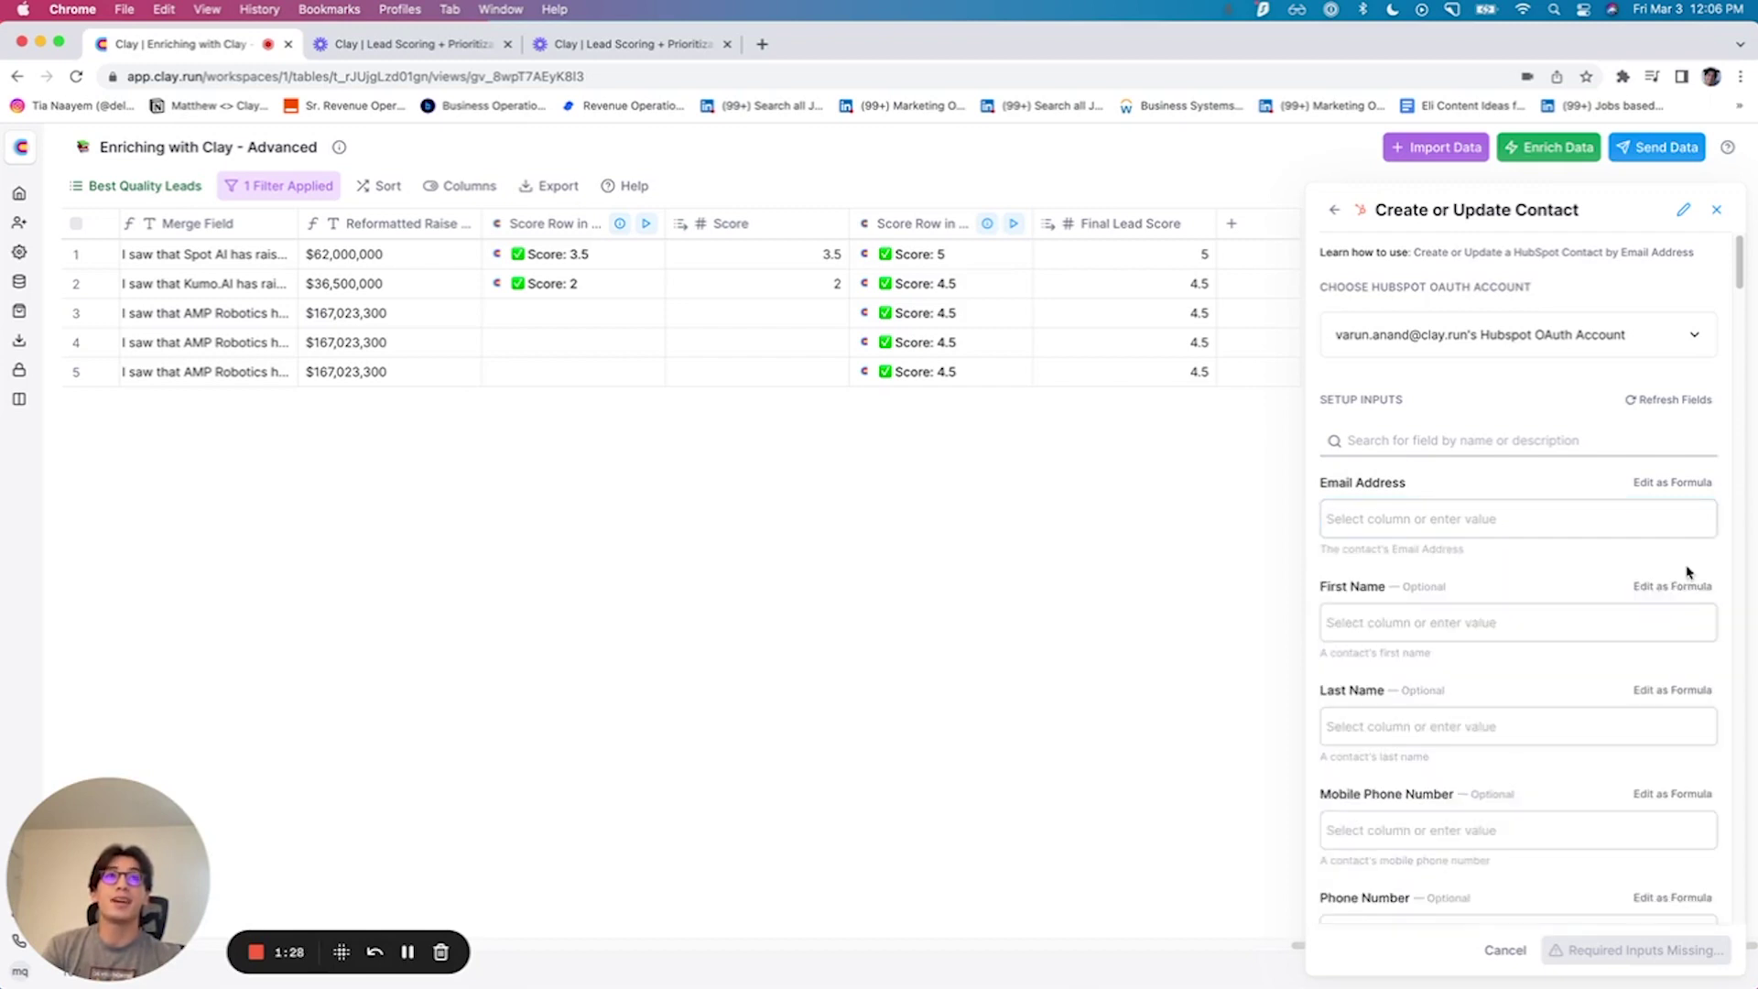
click(1507, 618)
scroll(1466, 806, down, 10)
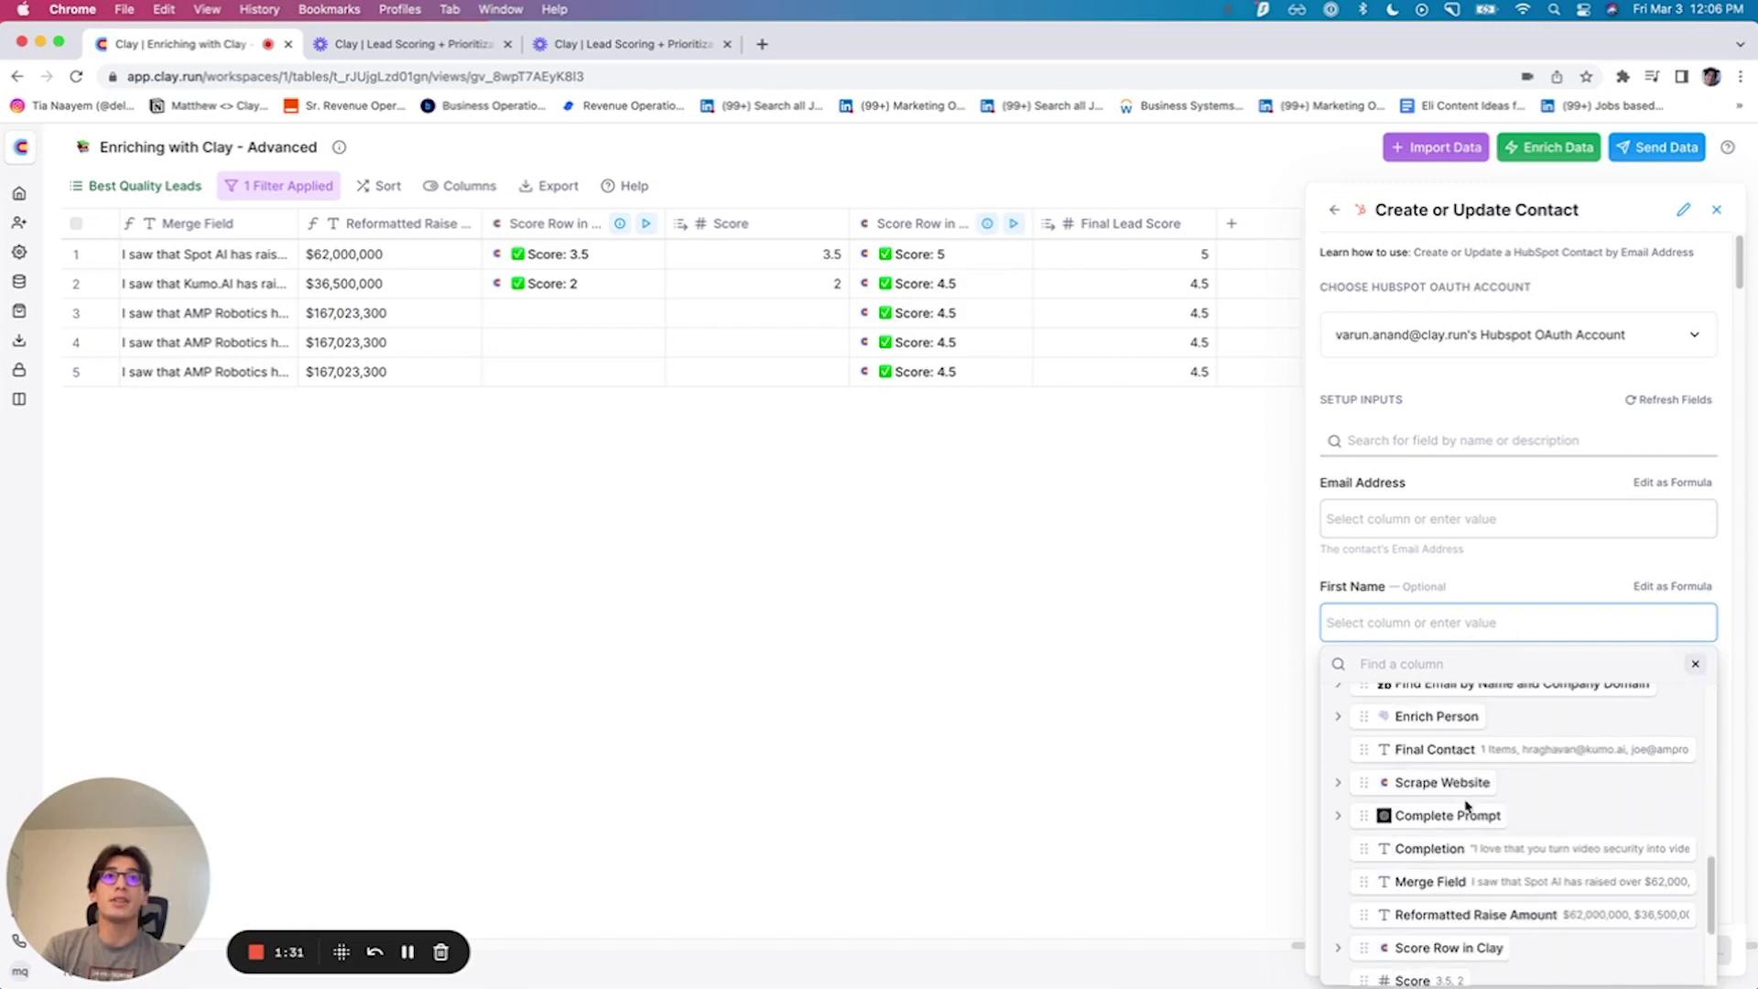
scroll(1465, 806, down, 3)
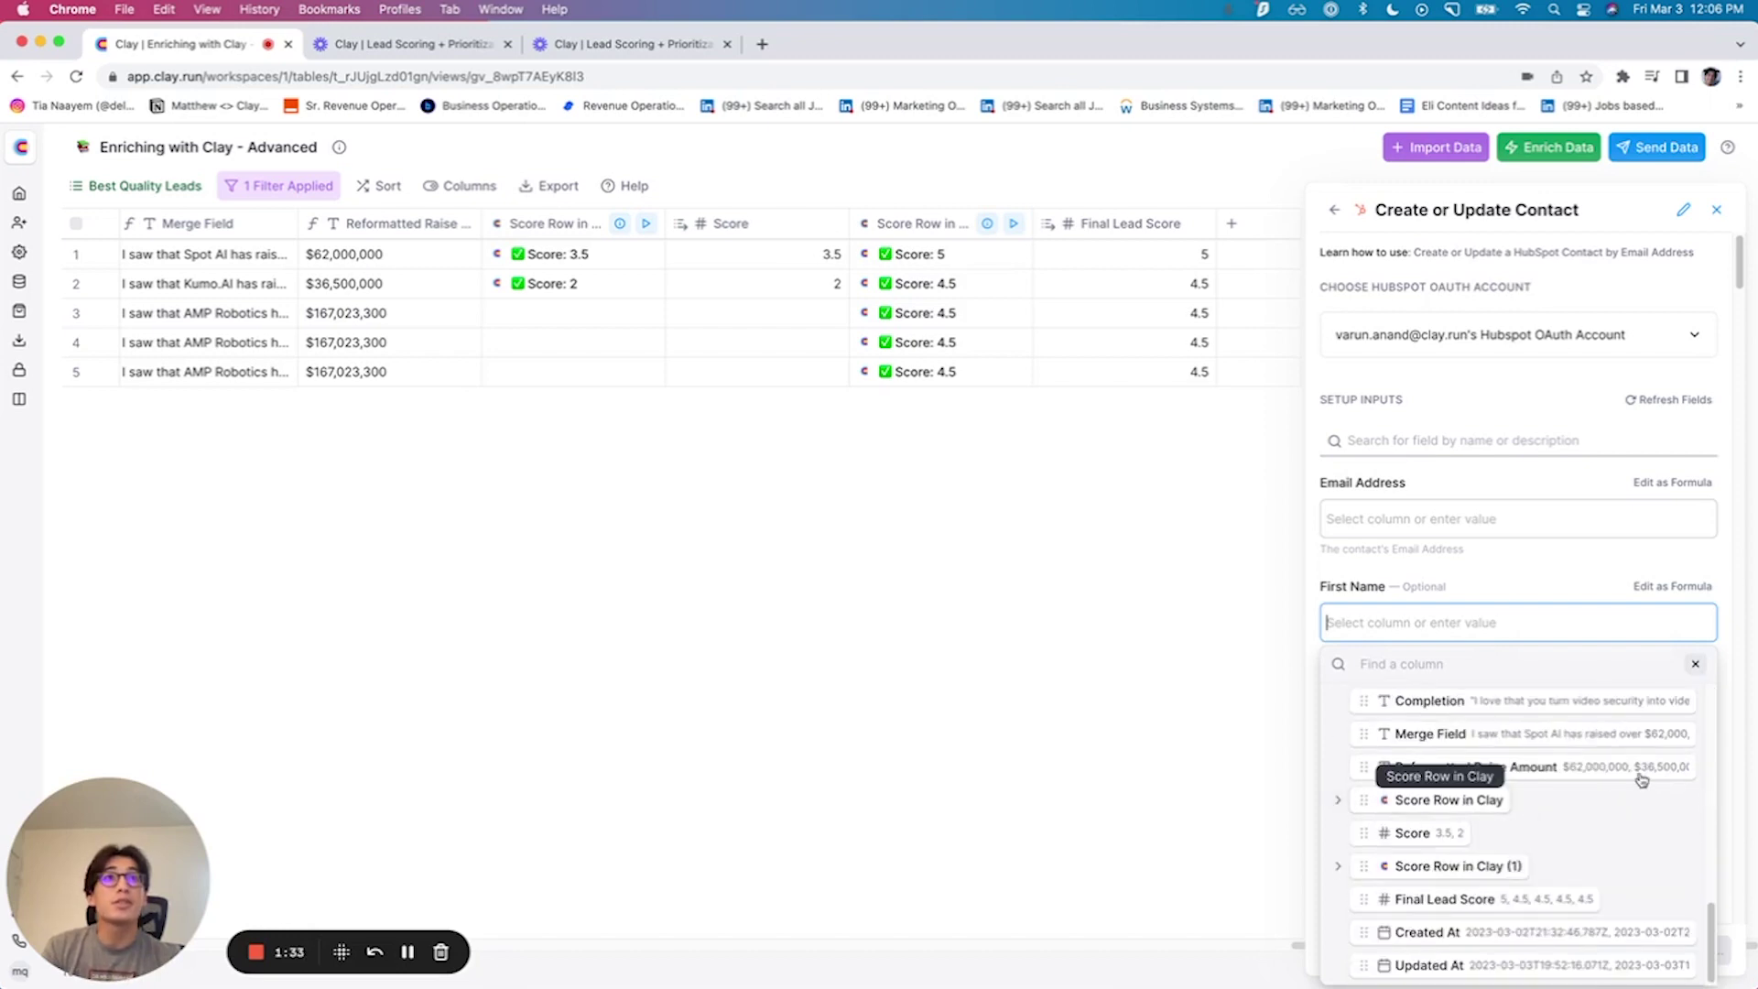
scroll(1556, 778, up, 5)
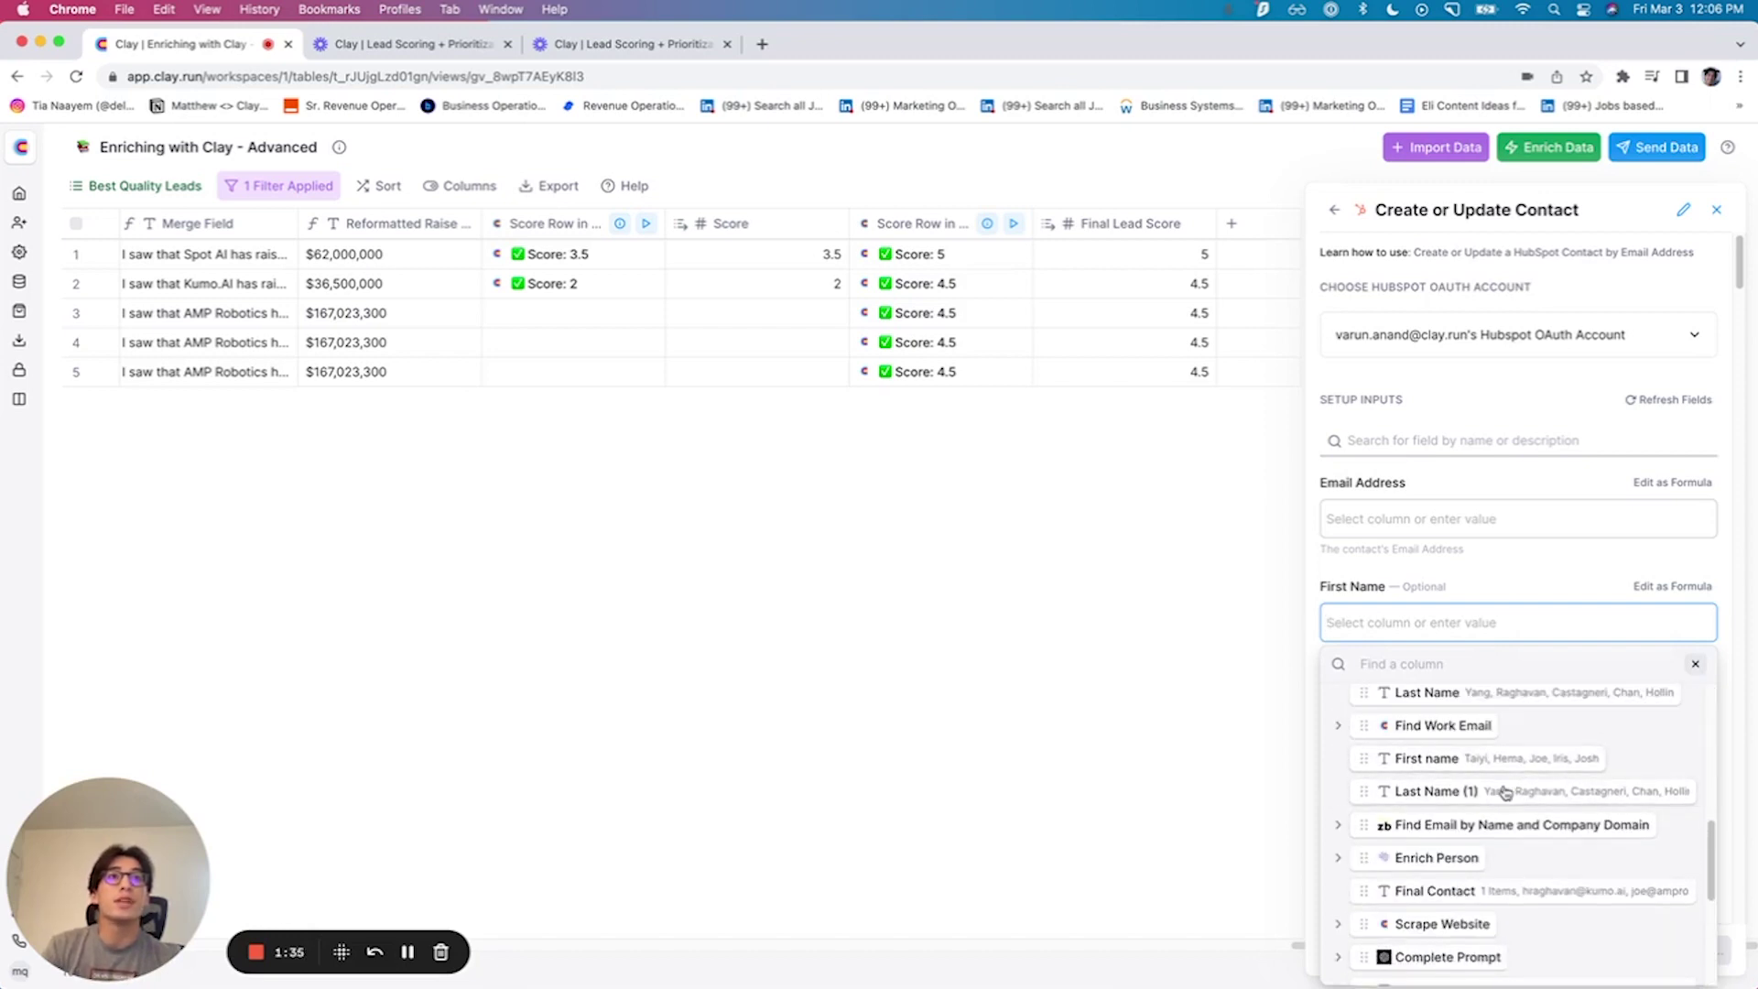
click(1695, 664)
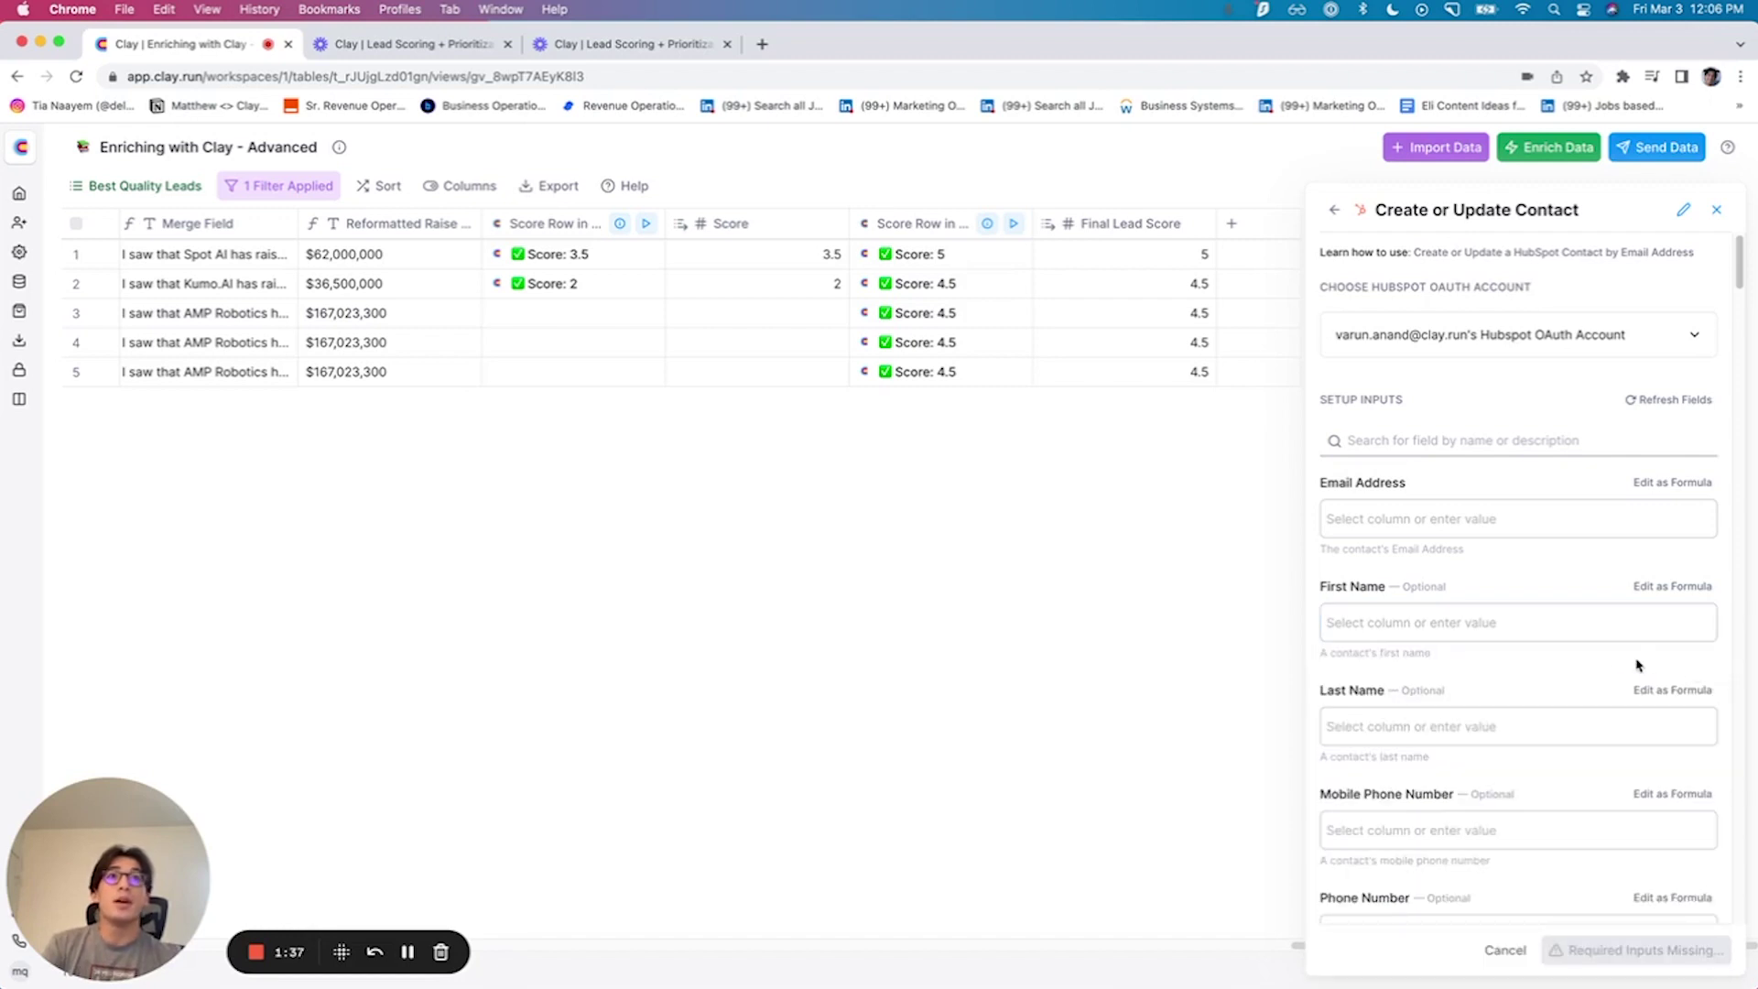
scroll(1595, 659, down, 5)
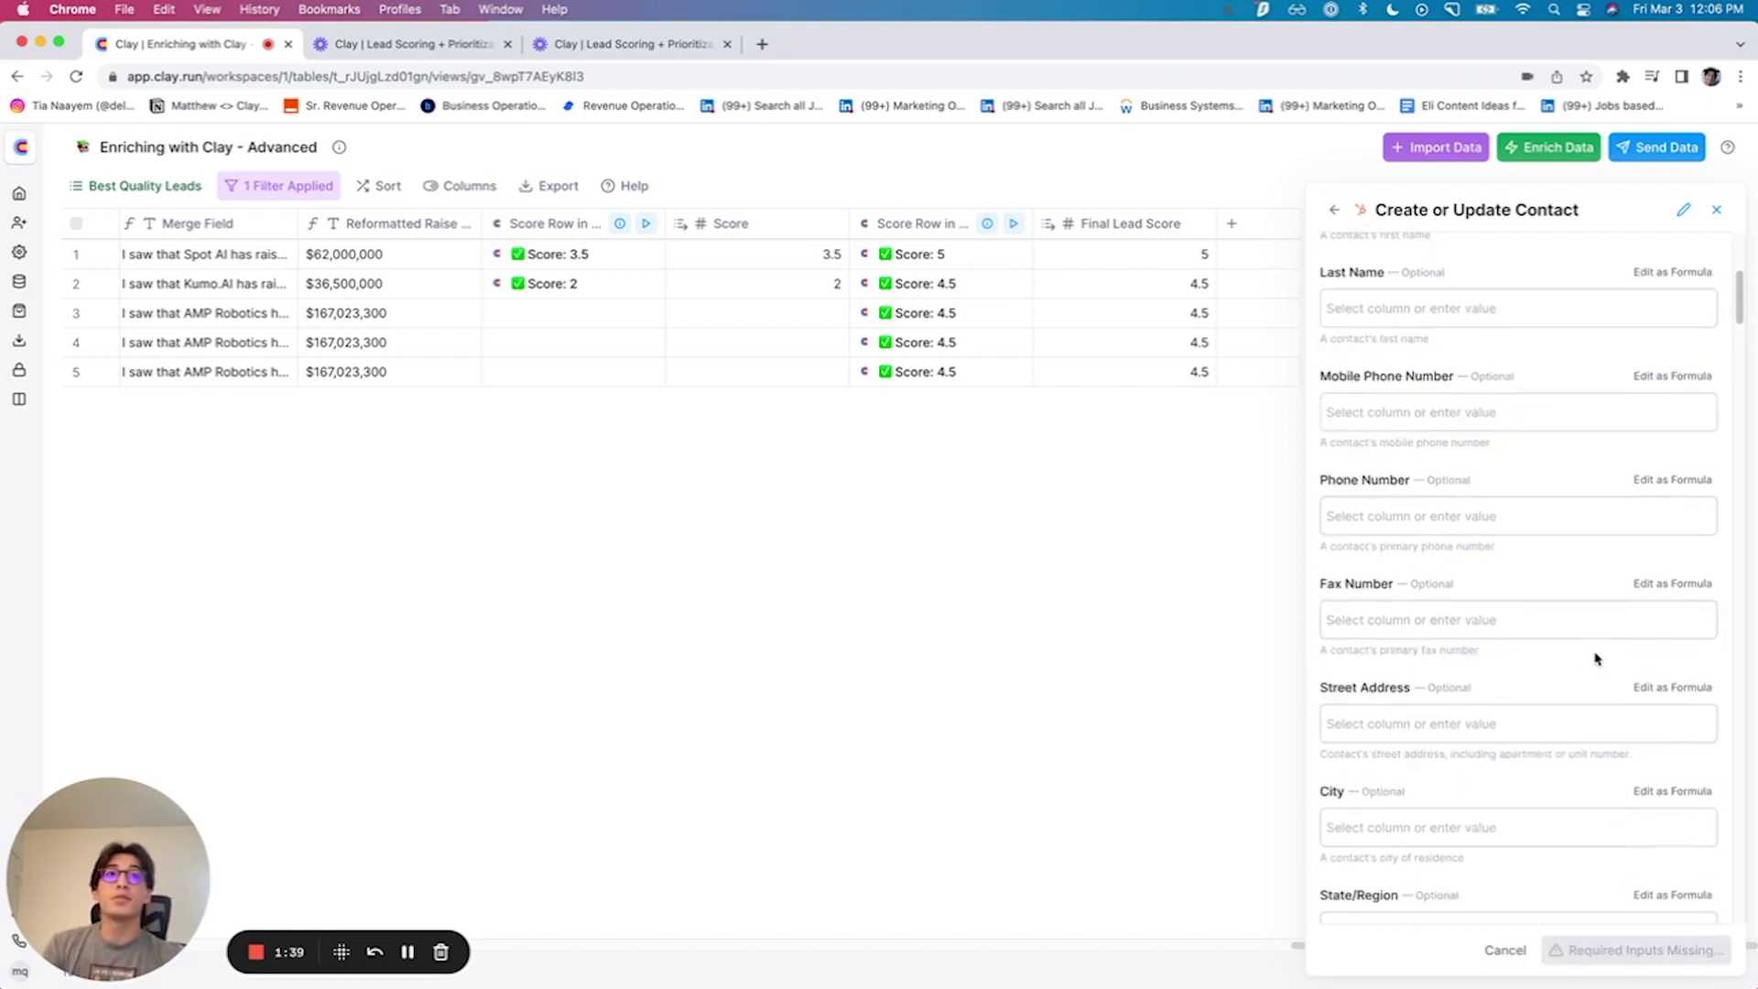
scroll(1596, 659, down, 15)
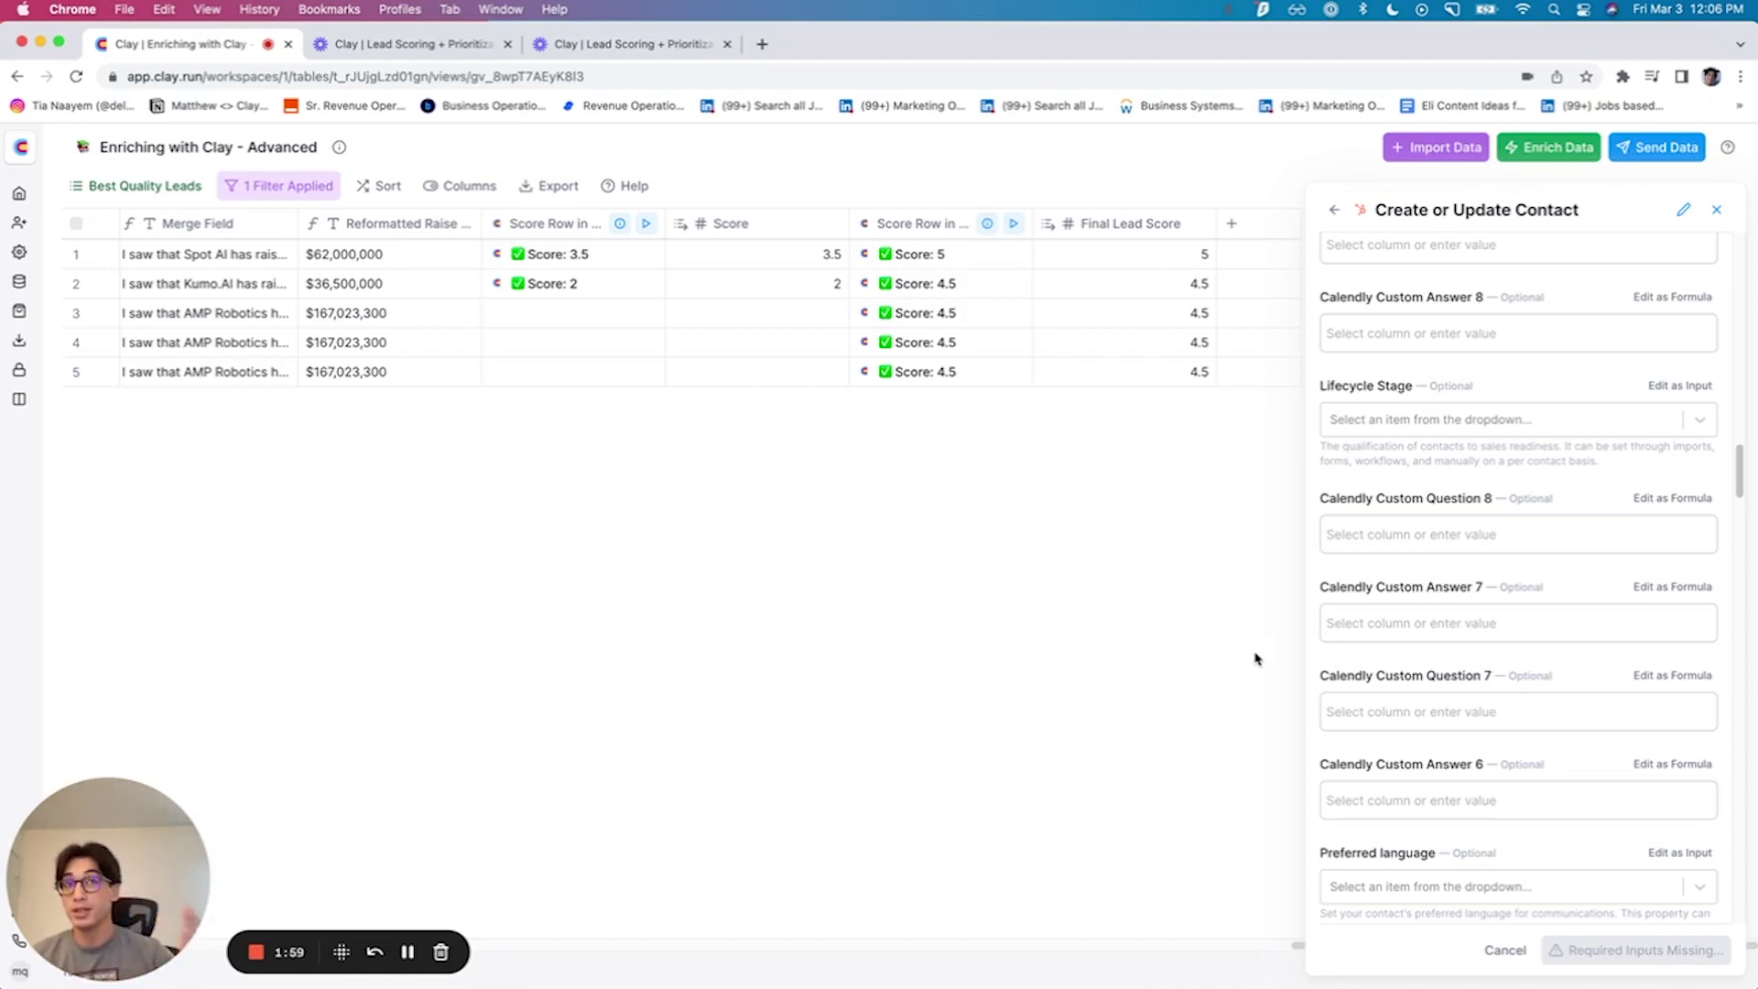
scroll(1542, 458, up, 1)
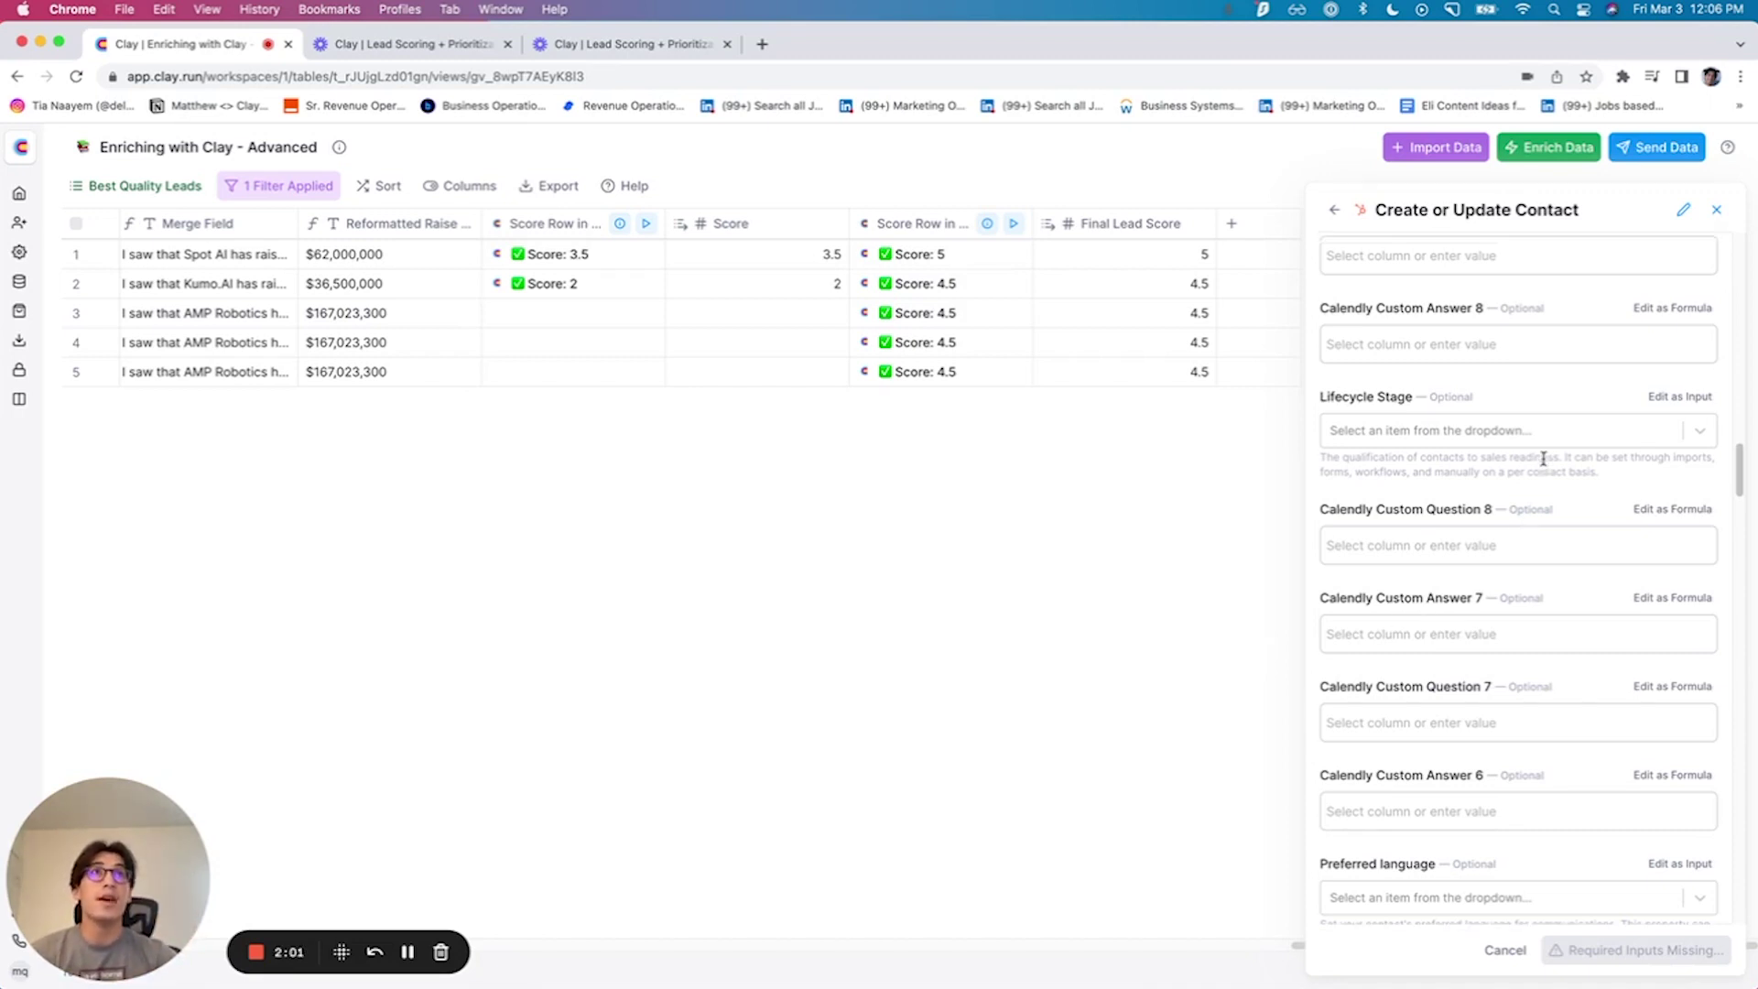
scroll(1542, 458, up, 20)
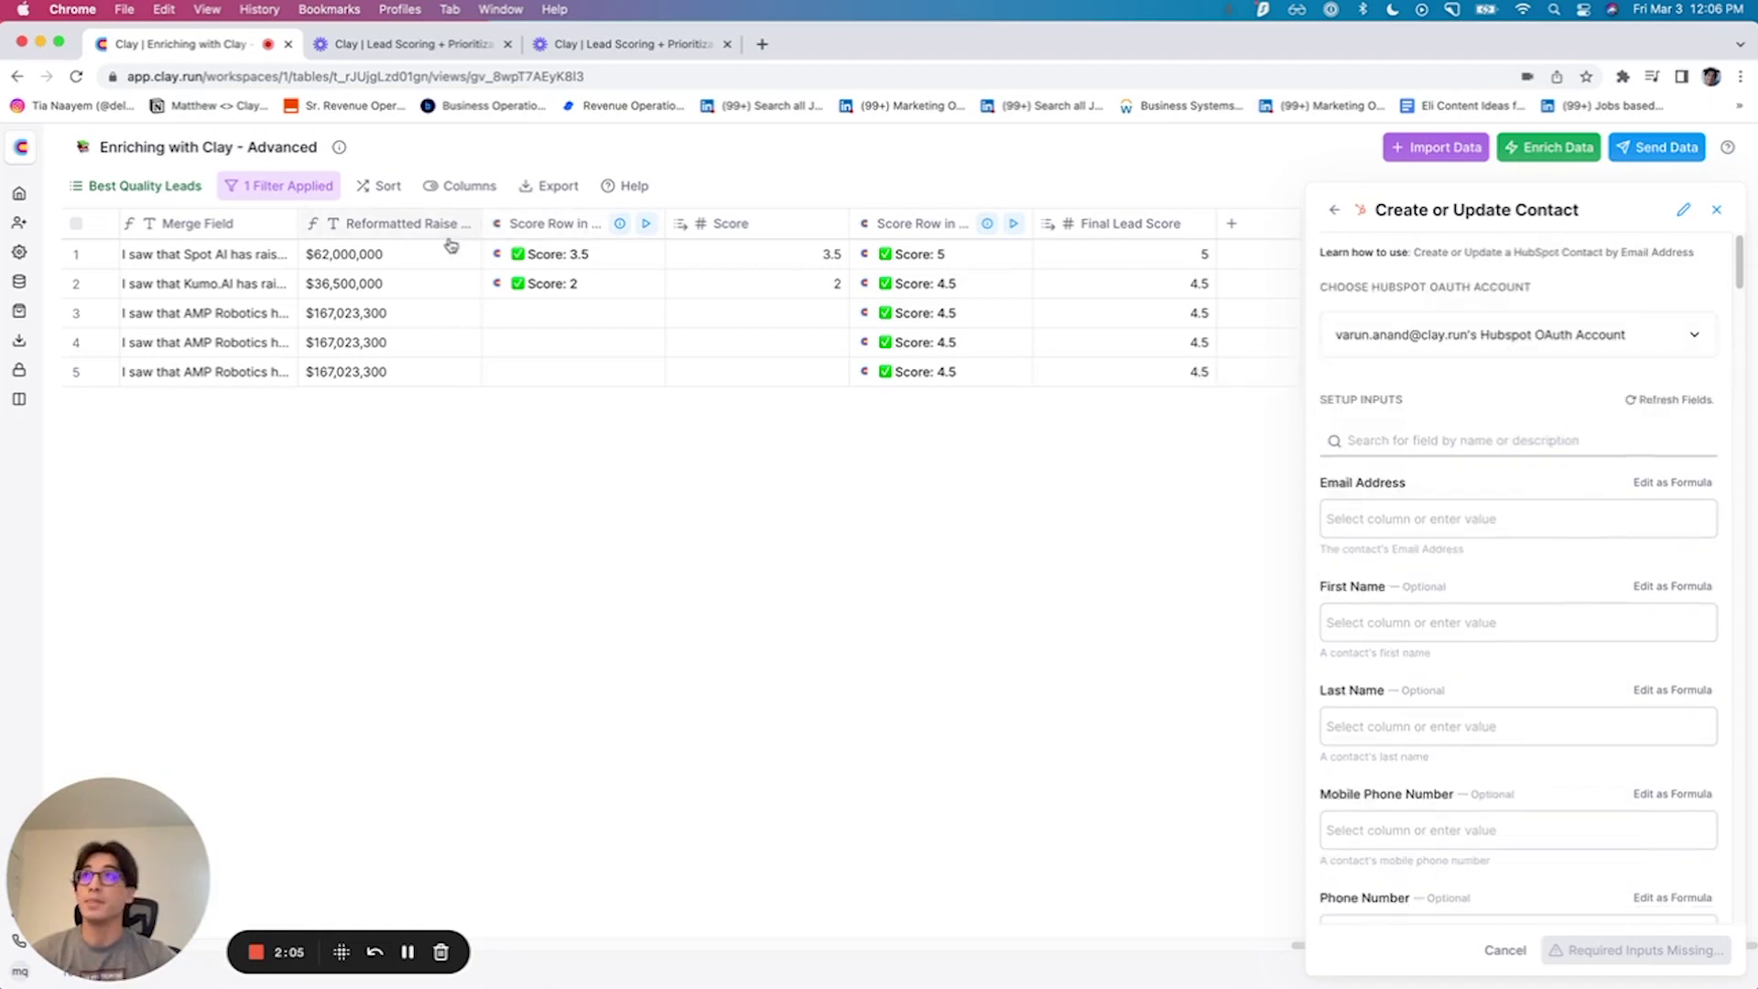
scroll(1505, 738, down, 8)
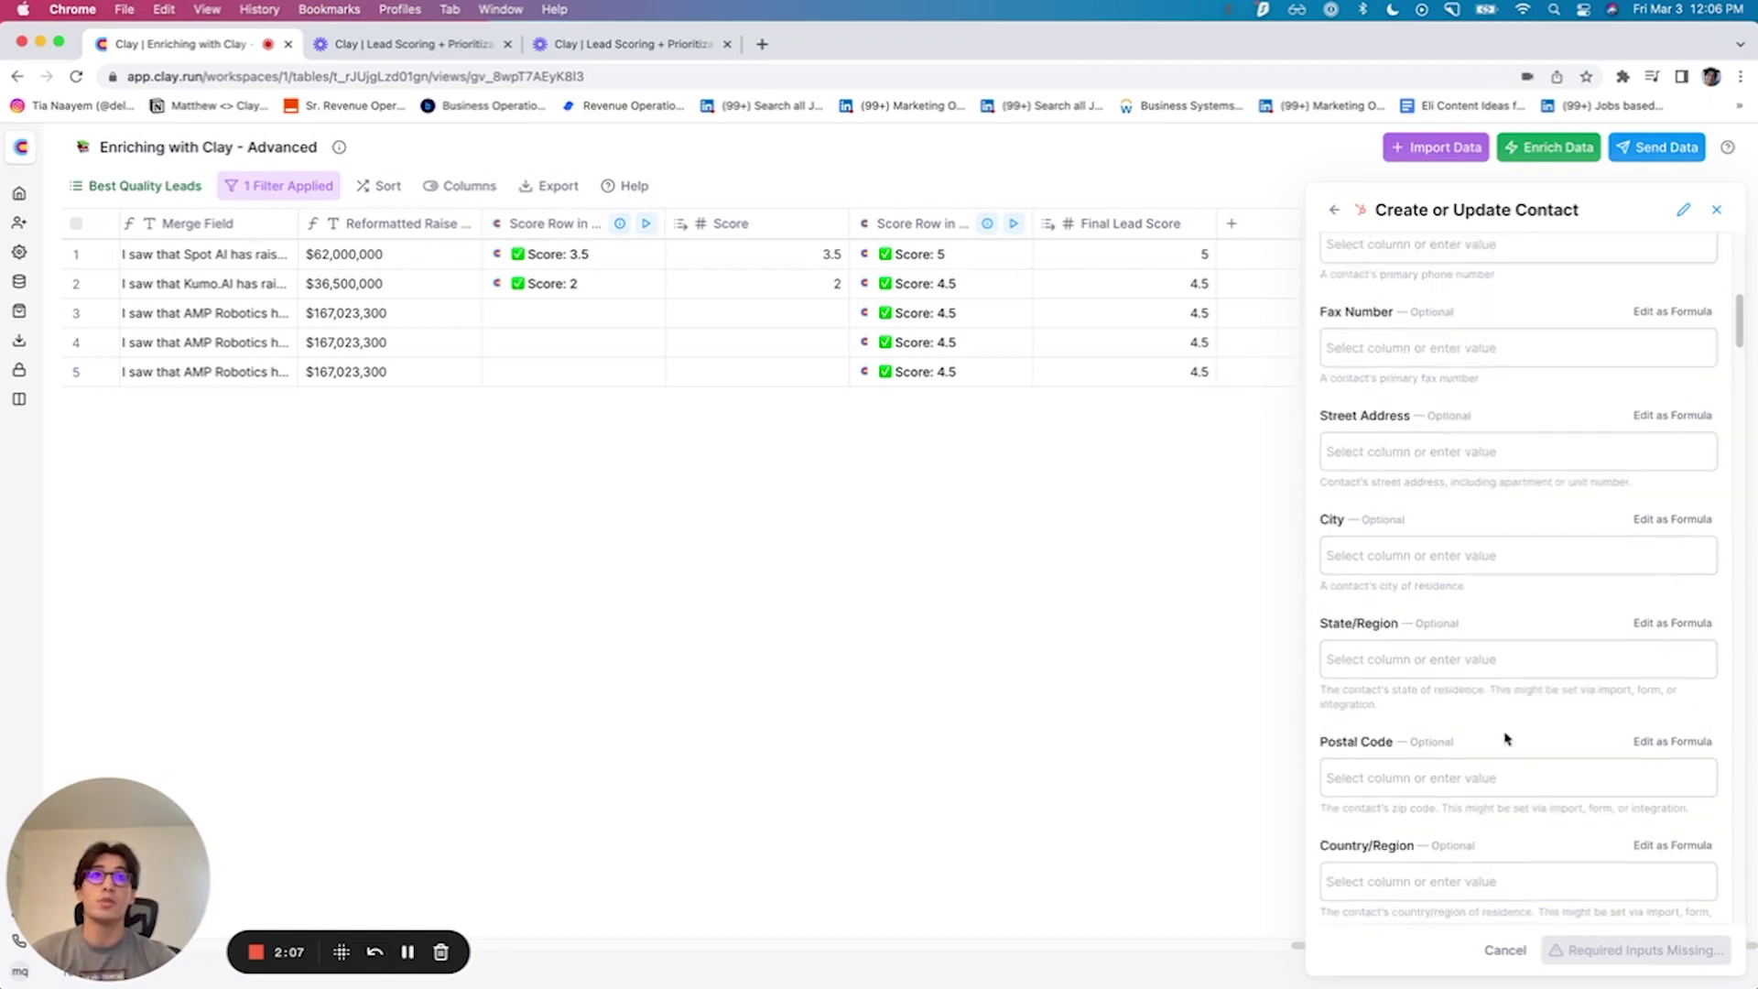
scroll(1506, 738, down, 10)
scroll(1455, 806, down, 5)
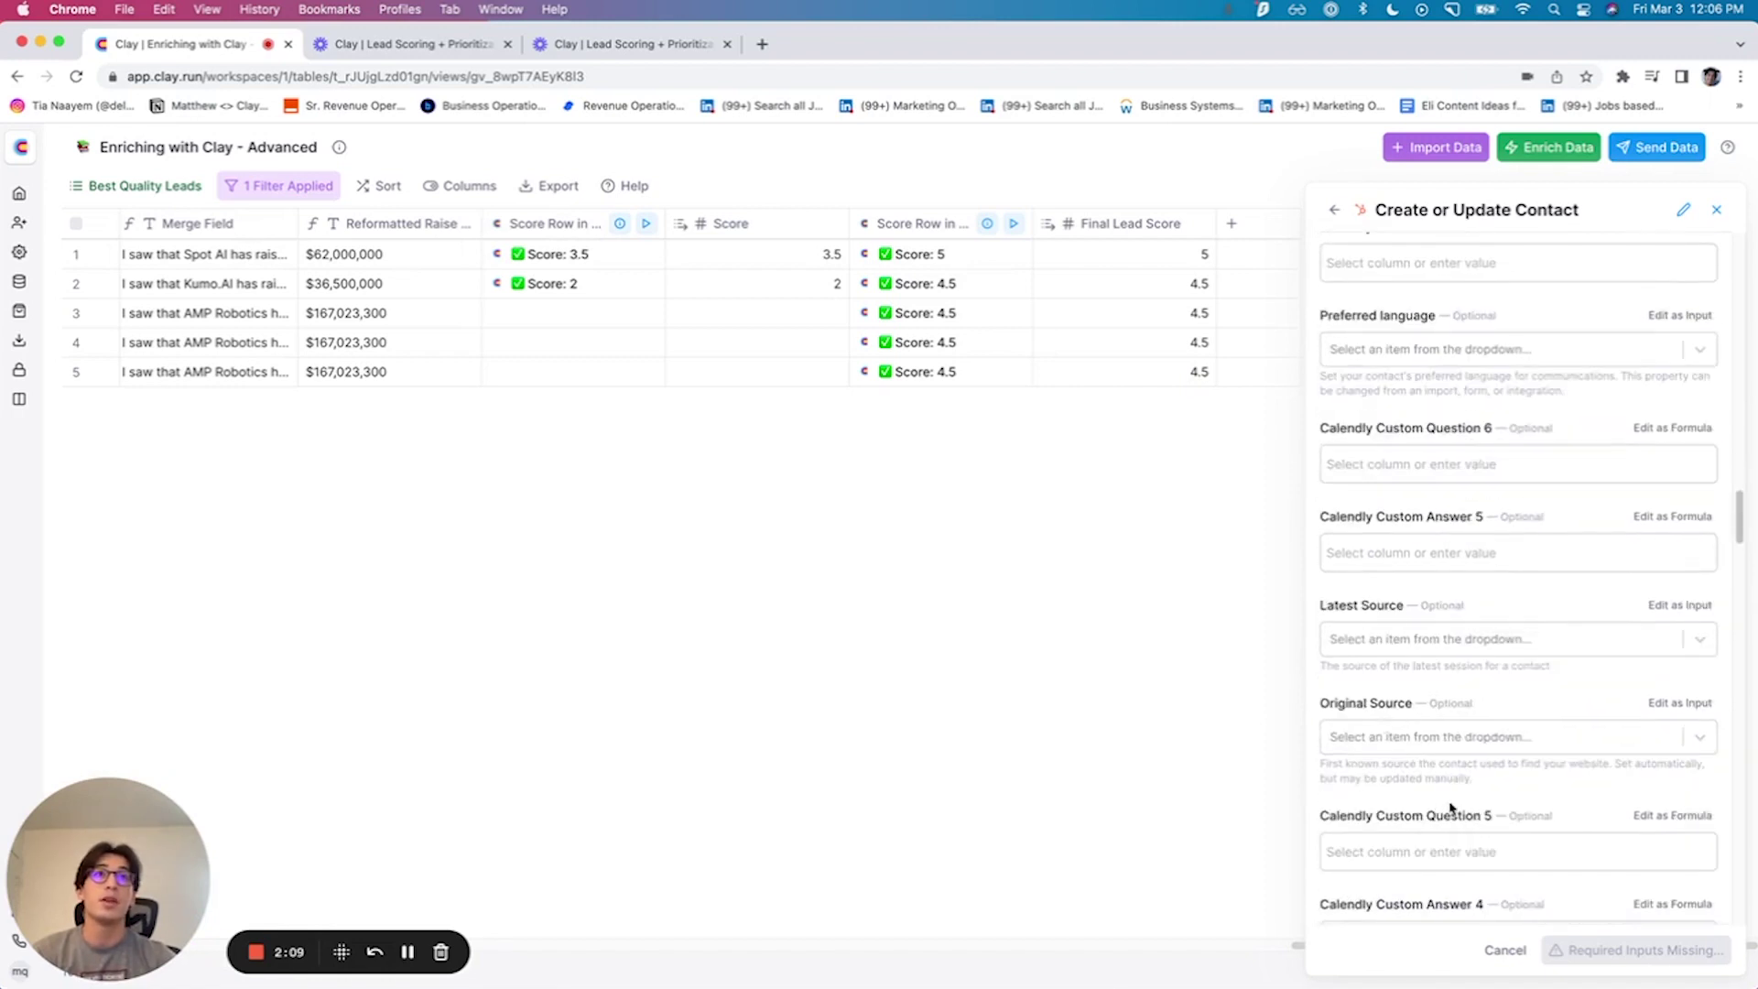
scroll(1451, 808, down, 5)
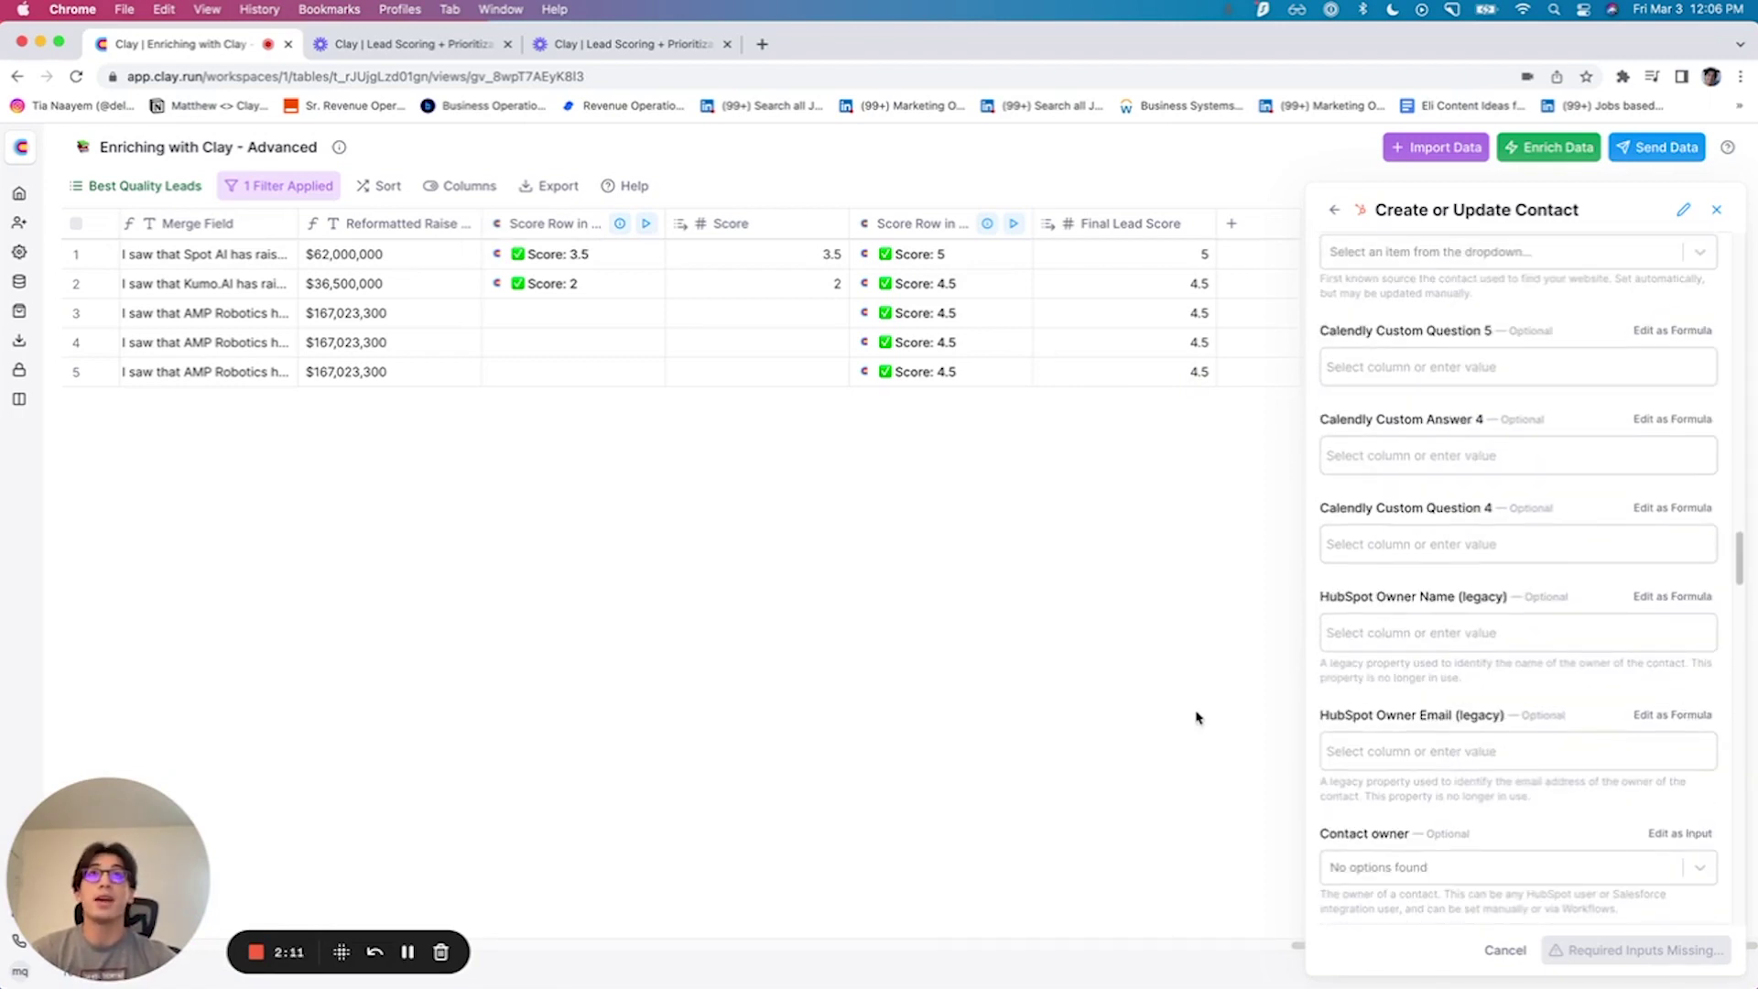
Close the HubSpot contact setup and start Smartlead's Add Lead to Campaign export.
click(1716, 210)
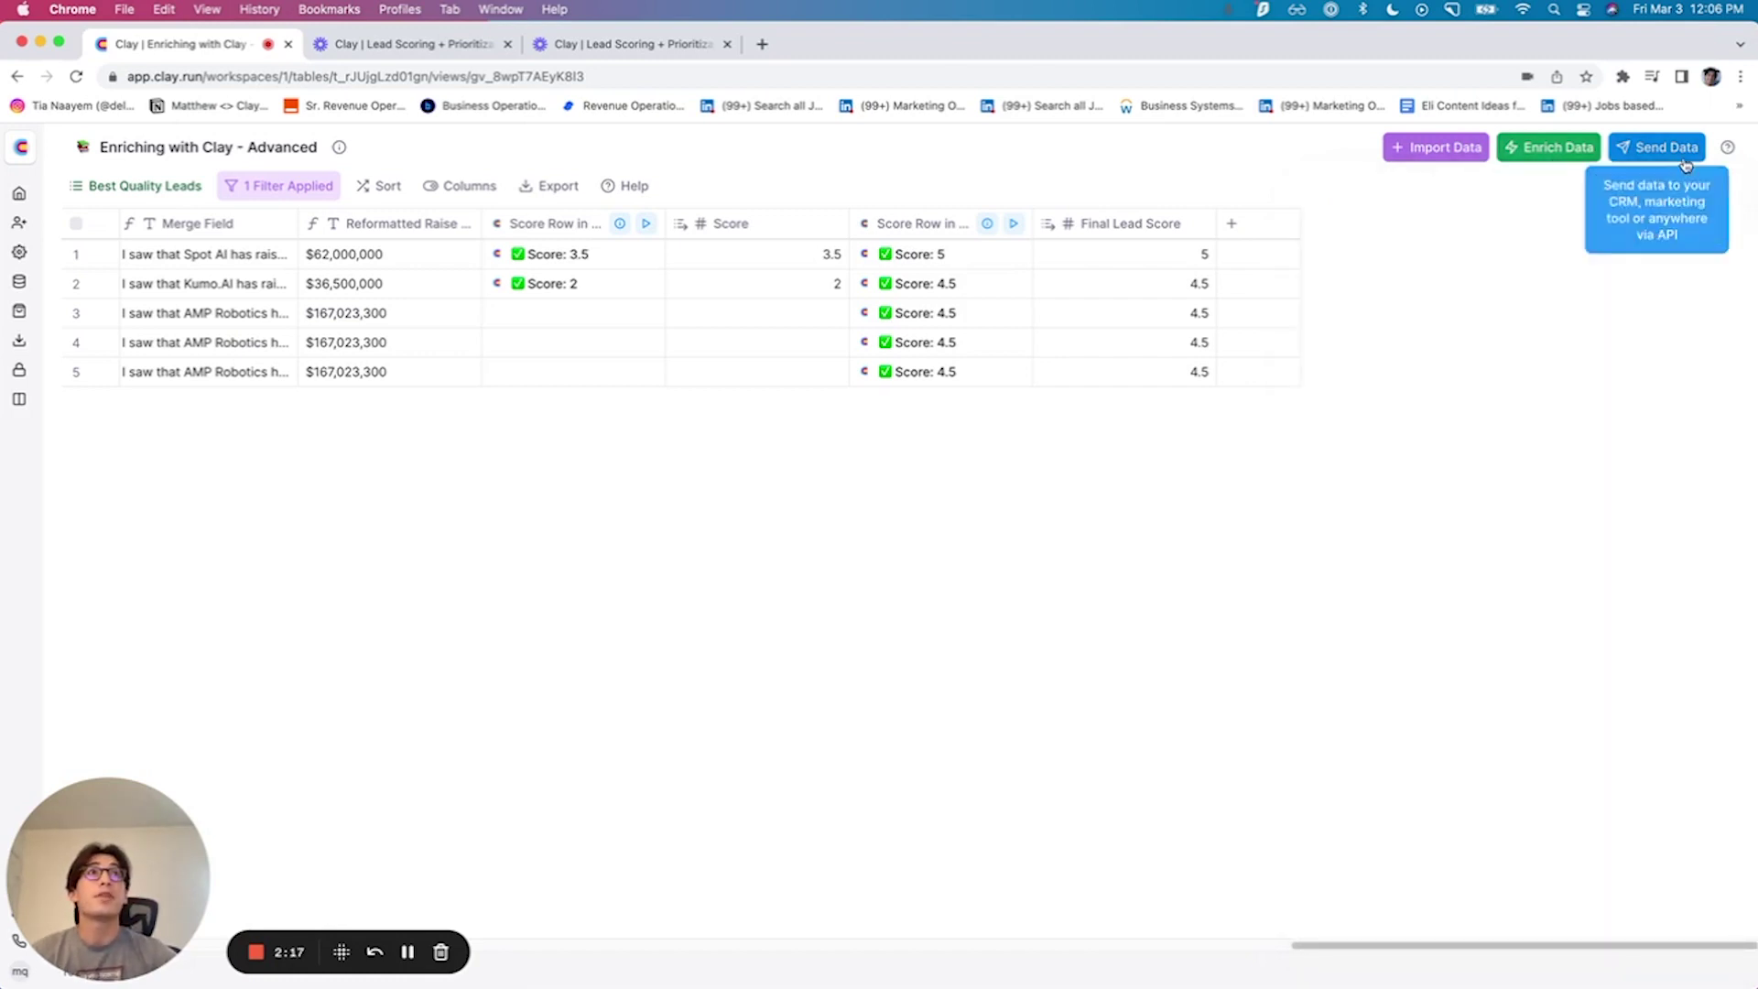
click(1654, 147)
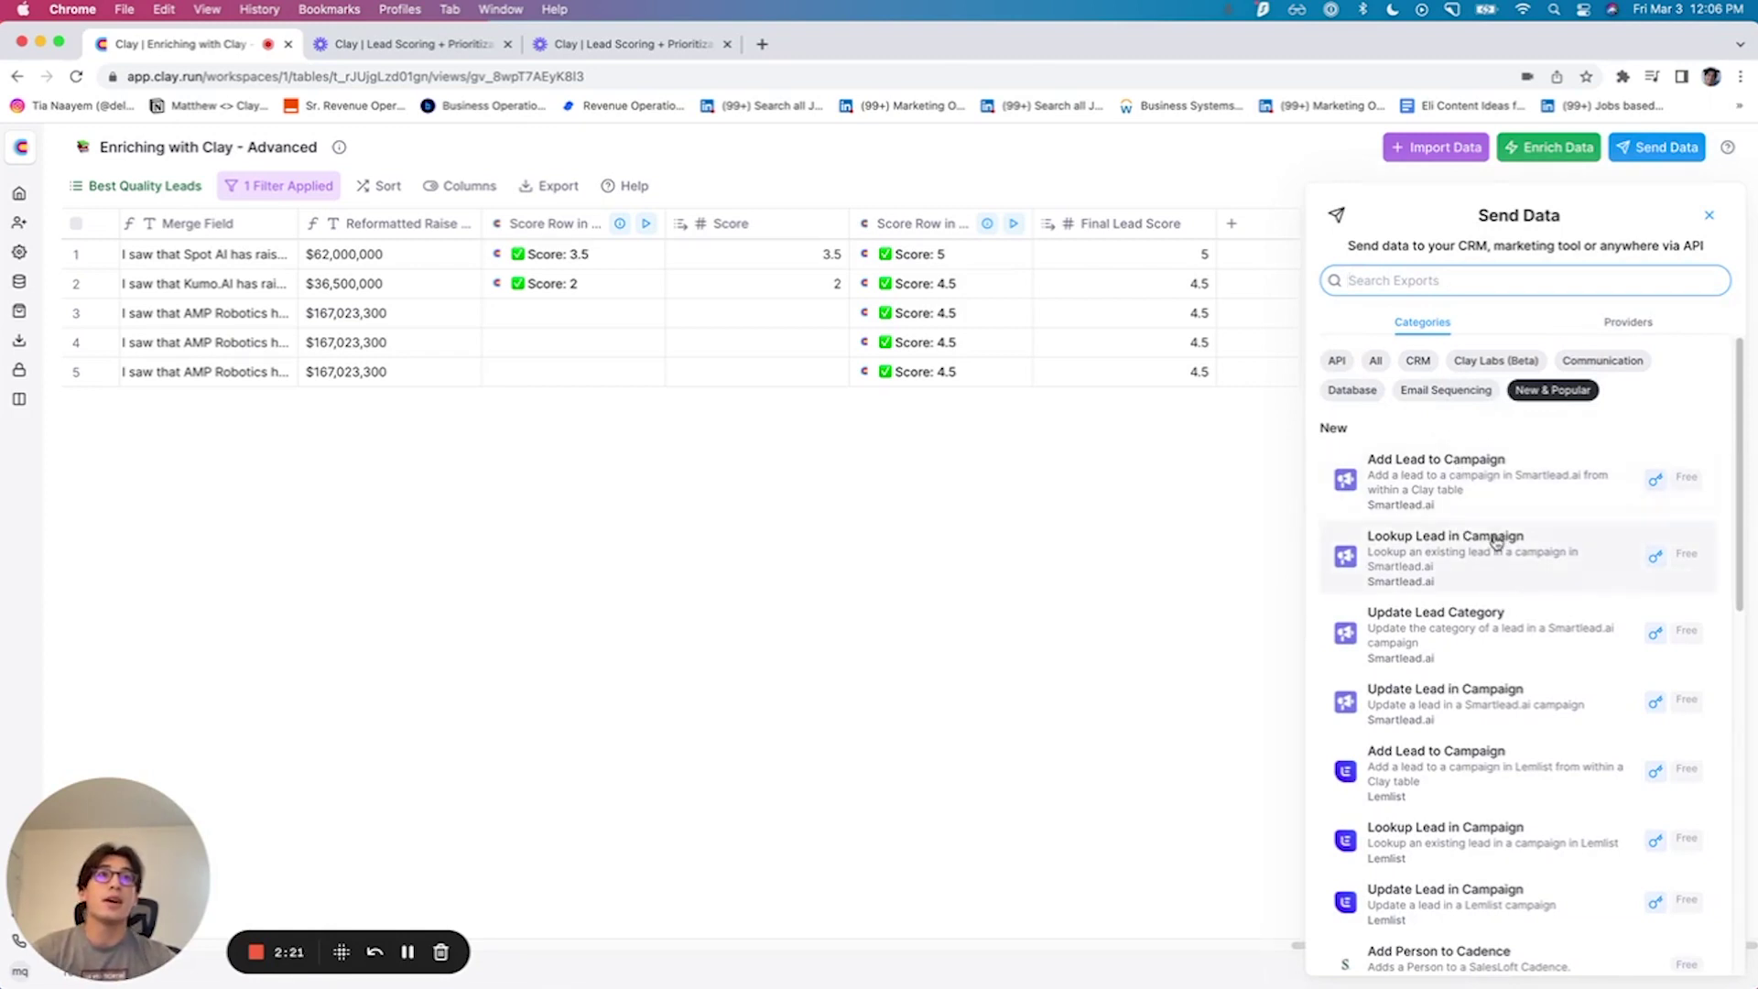
click(1538, 477)
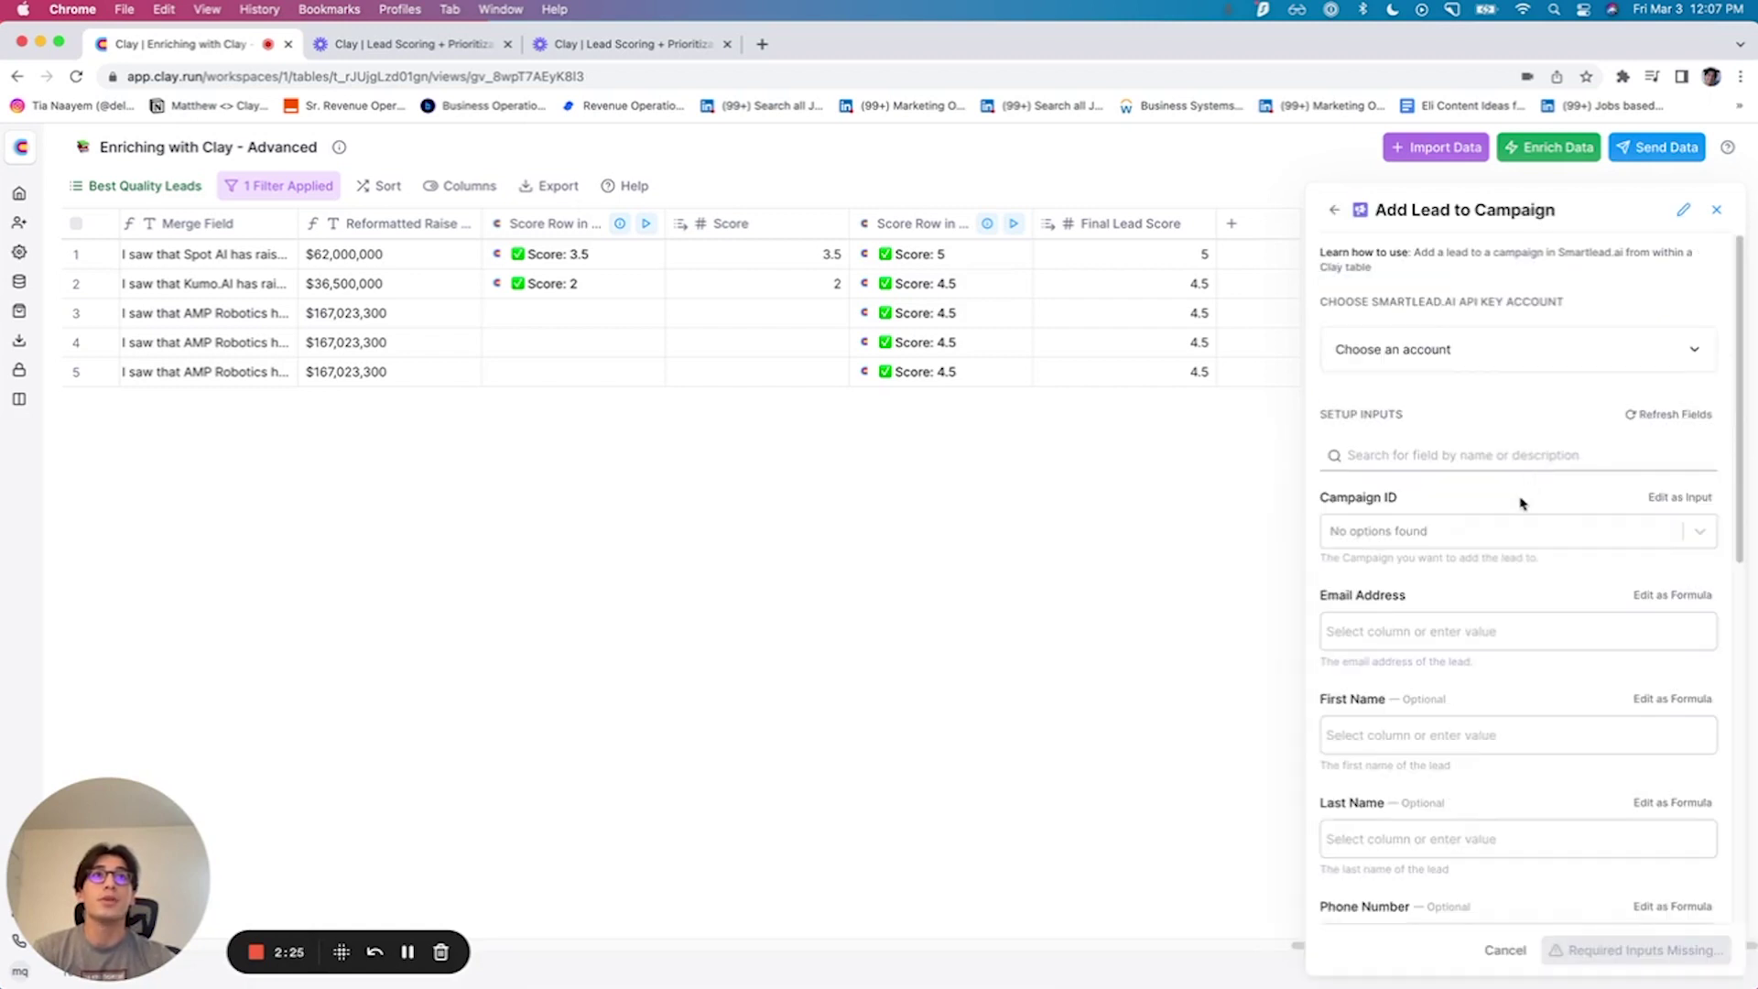
Check the empty Campaign ID list, review the Smartlead fields, and return to the export list.
click(1483, 546)
click(1512, 504)
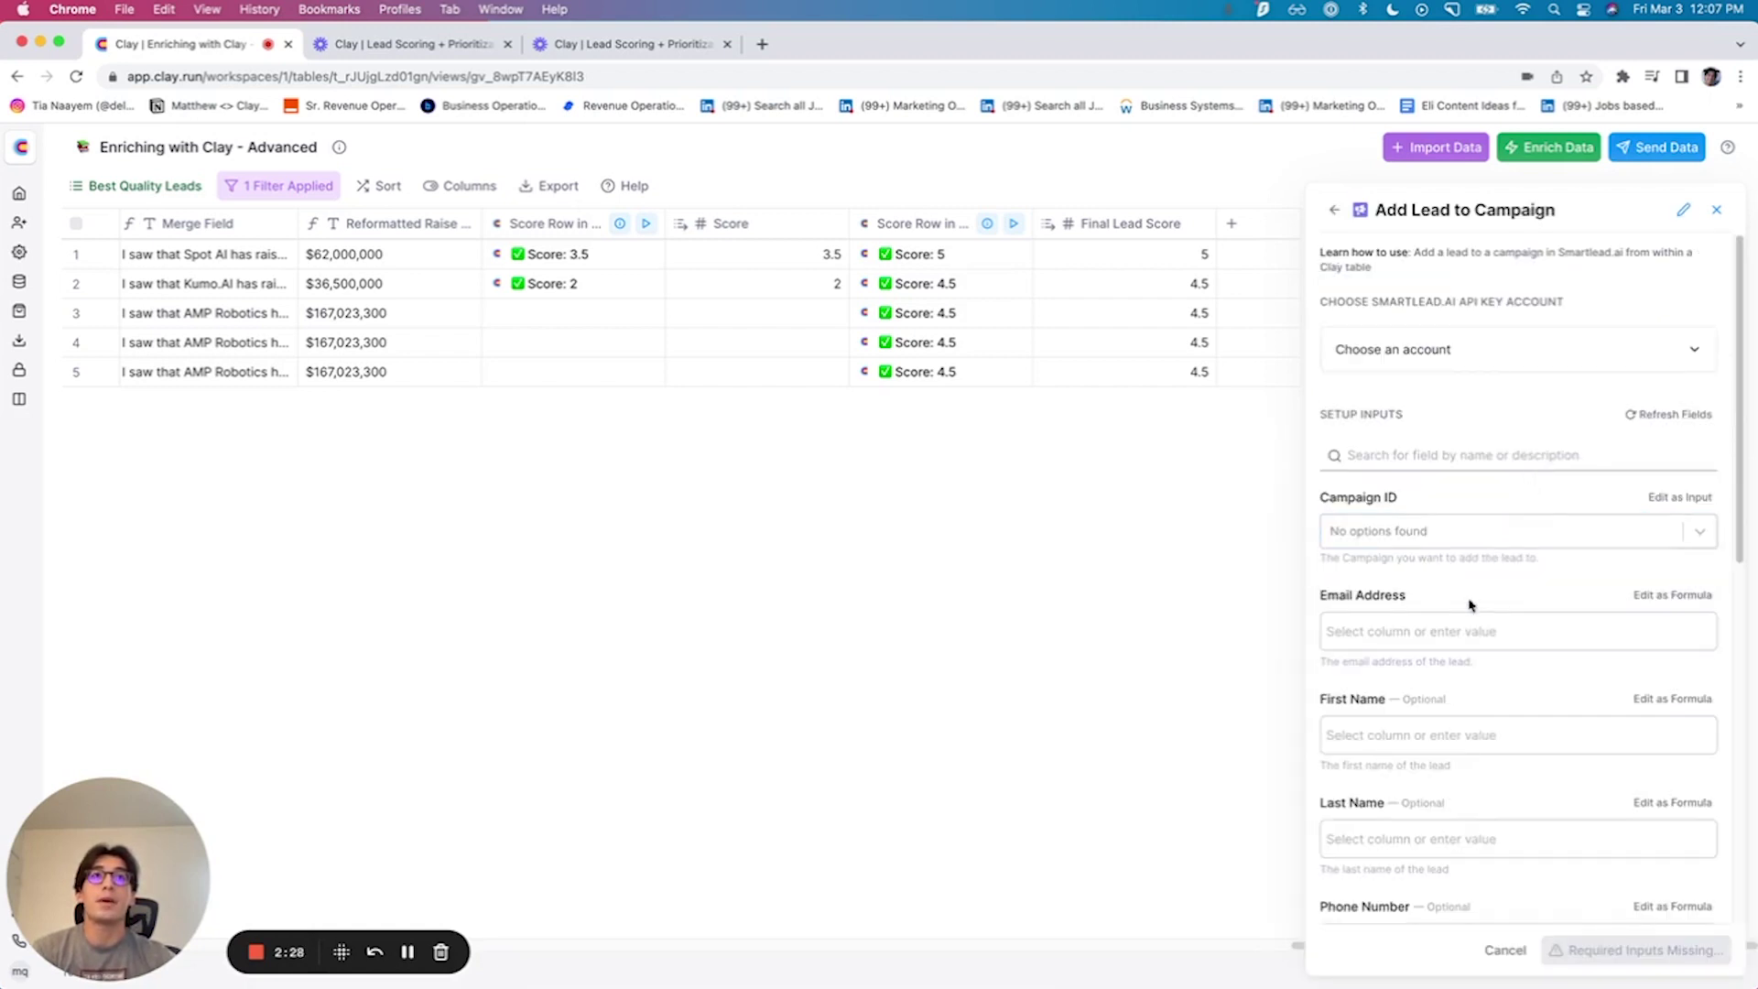
scroll(1469, 604, down, 2)
scroll(1428, 746, down, 12)
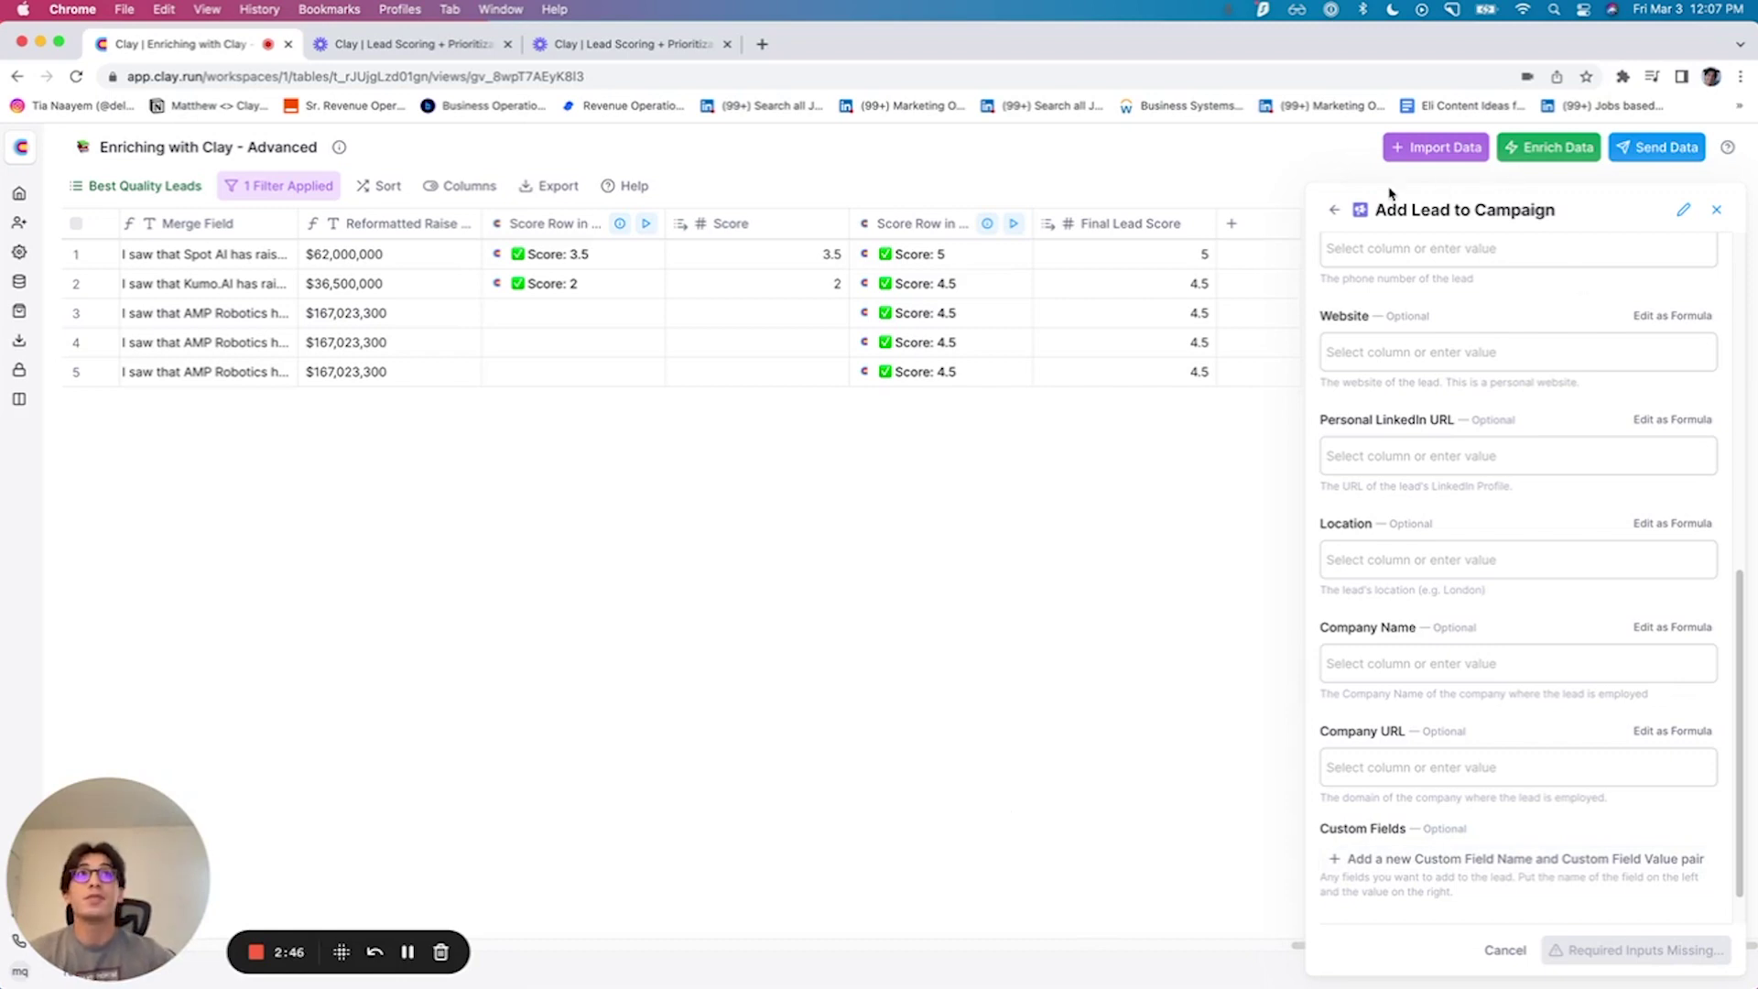
click(1336, 213)
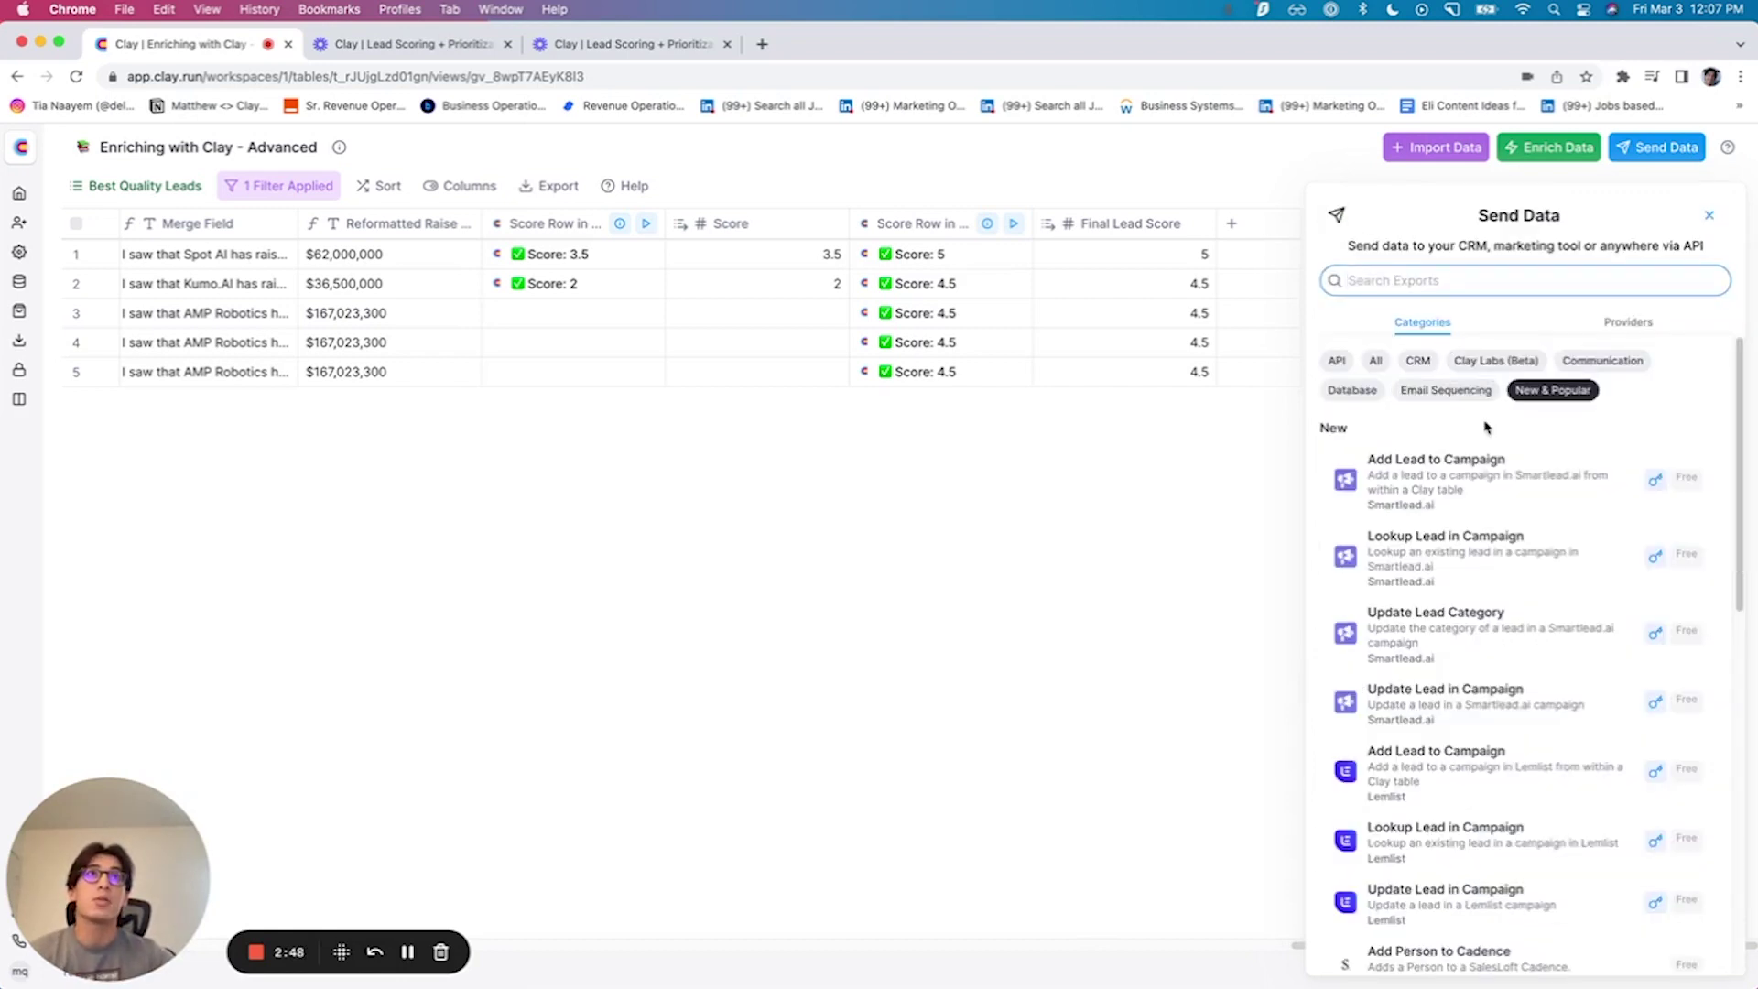